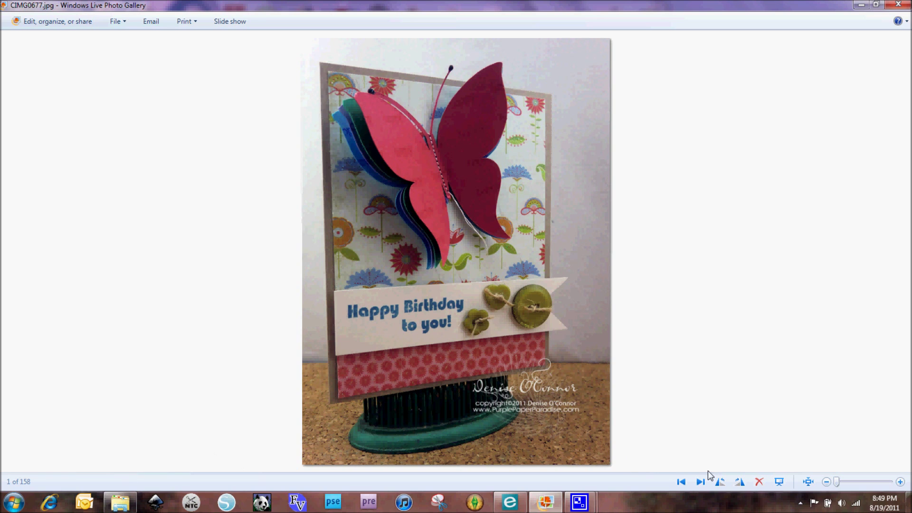
View the butterfly close-up in Photo Gallery, then bring the eCraftShop Pro design forward.
click(700, 482)
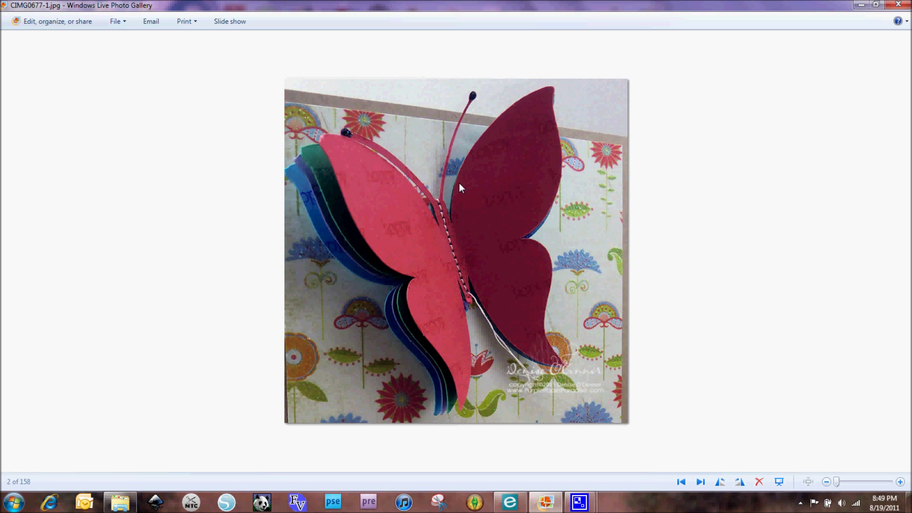
click(510, 505)
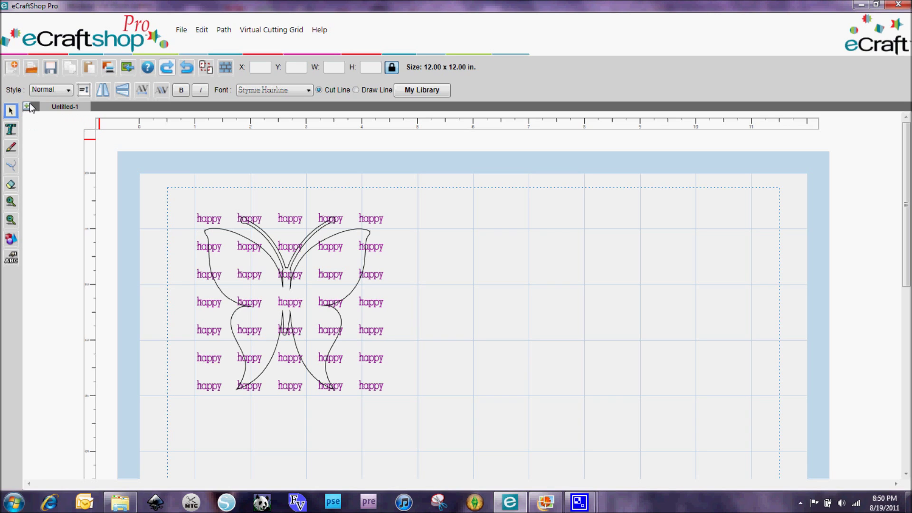
Create a new blank 12 x 12 in project, Untitled-2.
click(12, 67)
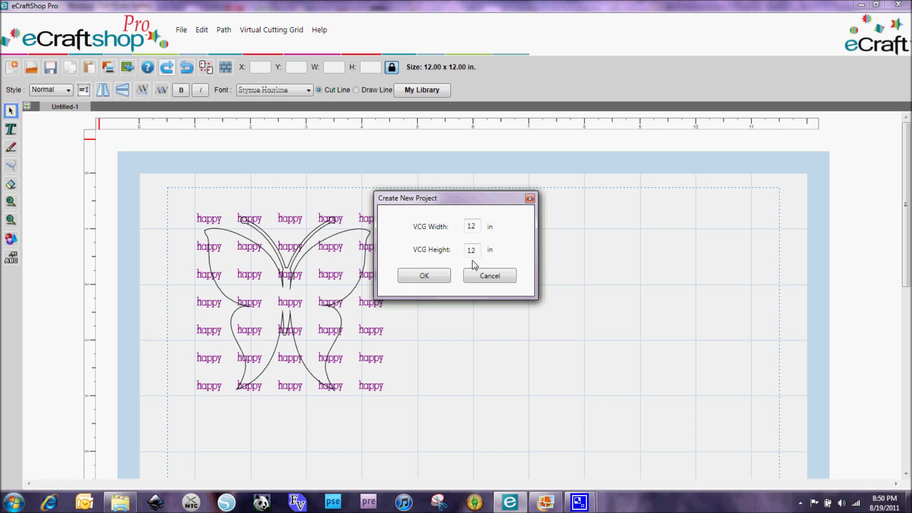
click(417, 276)
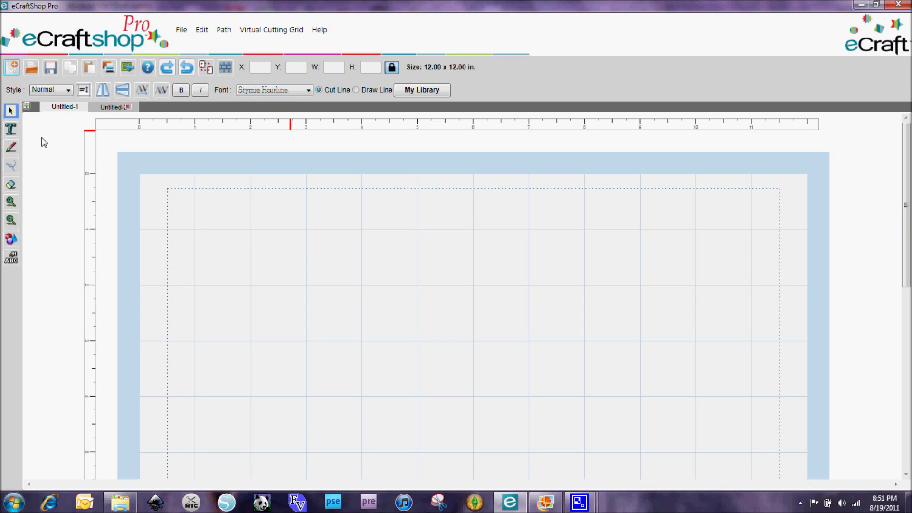
click(6, 134)
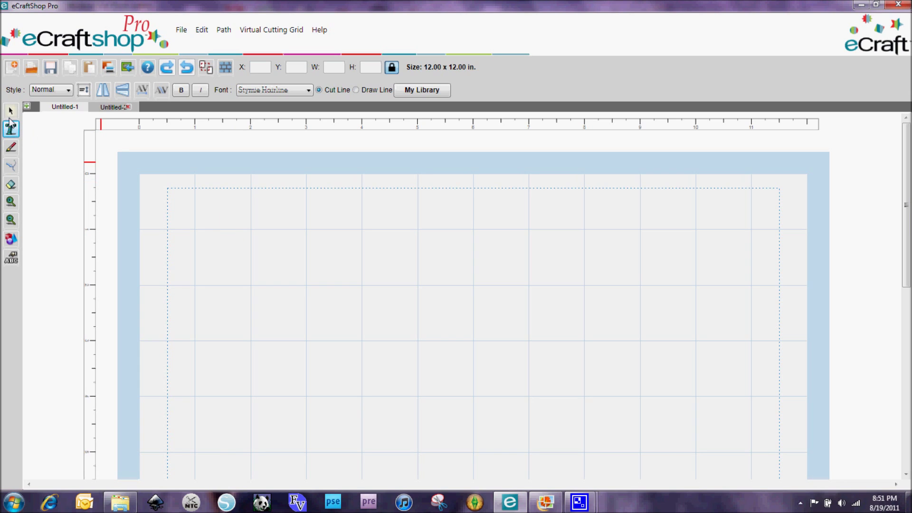
Type the word 'happy' on the blank mat, correcting the mistyped extra letters.
click(233, 241)
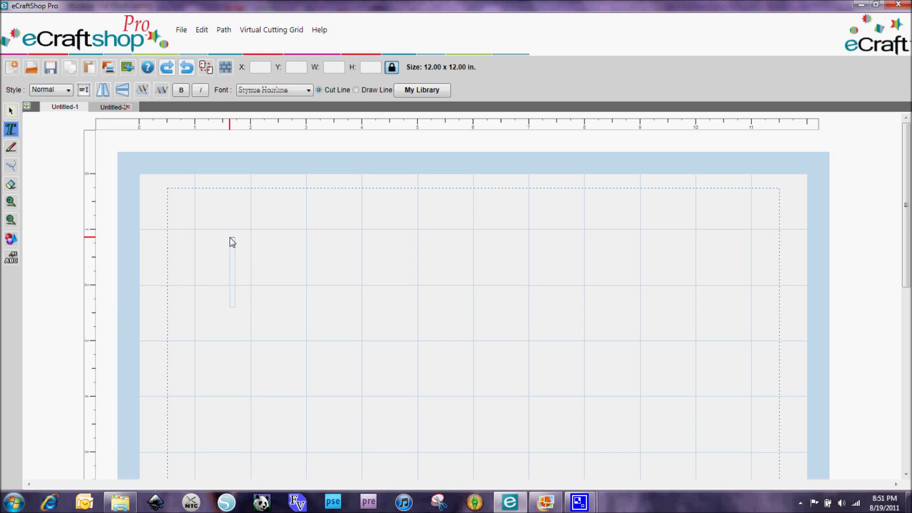
text(happappy)
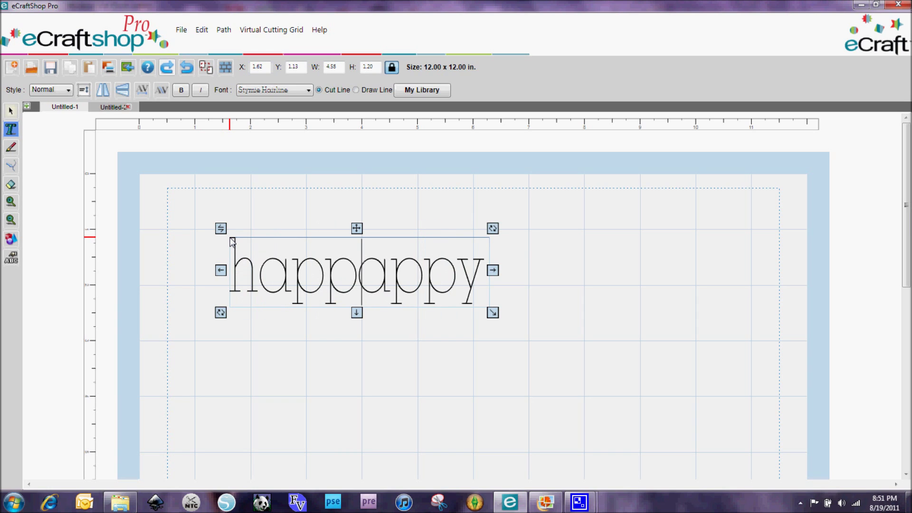
key(Left)
key(BackSpace)
key(Delete)
key(BackSpace)
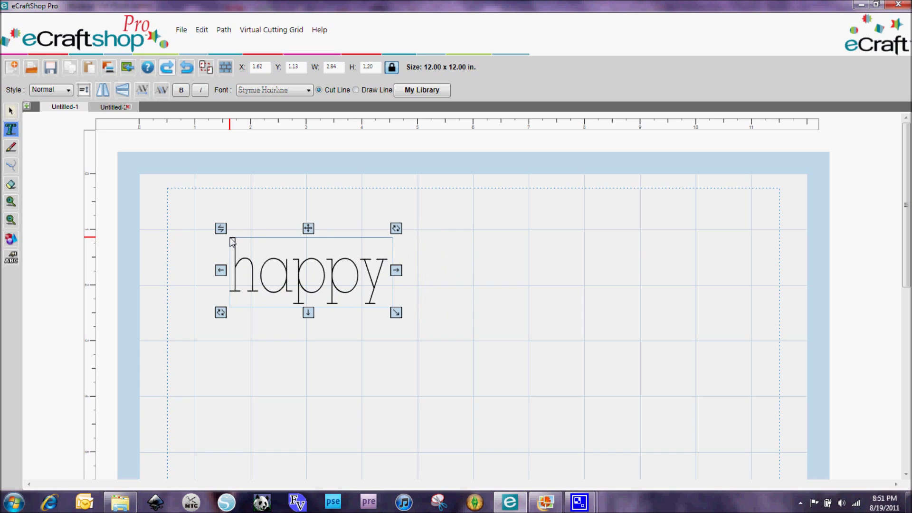
click(445, 264)
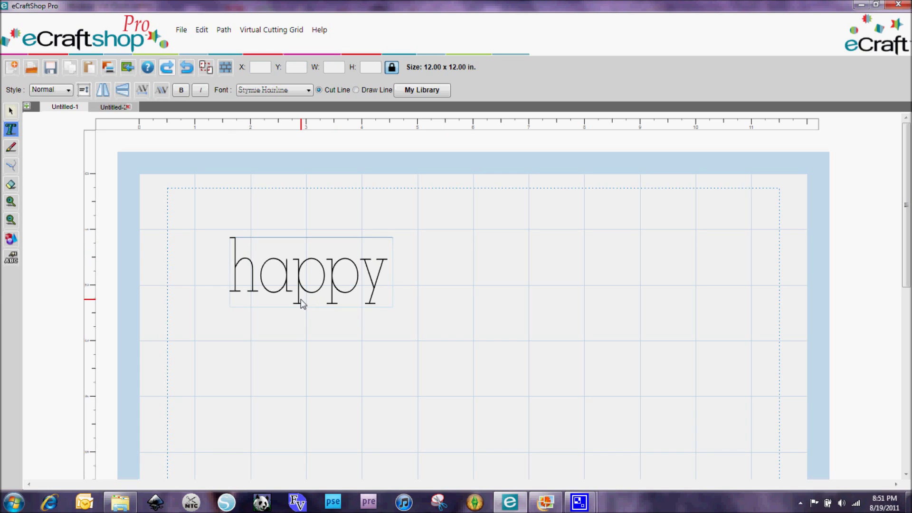
Shrink 'happy' to 0.59 x 0.25 in and move it to X 2.10, Y 1.18.
click(11, 111)
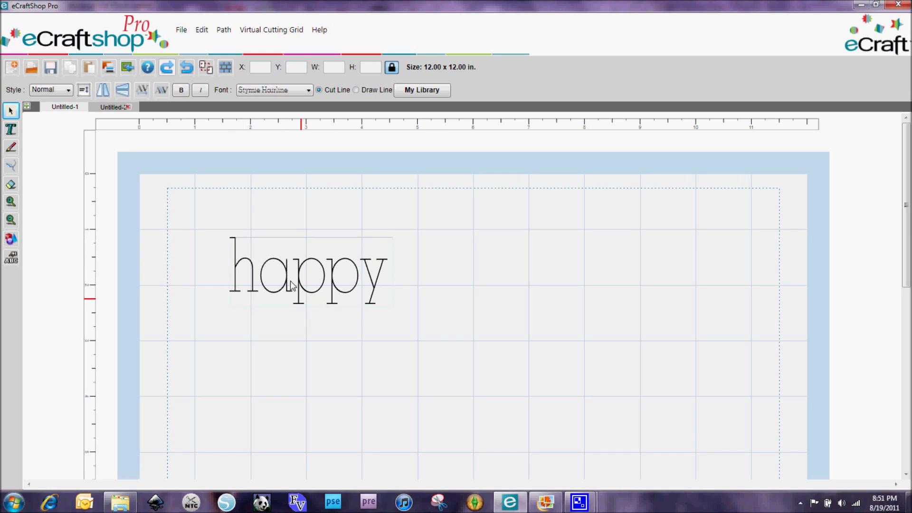
drag(207, 210, 408, 351)
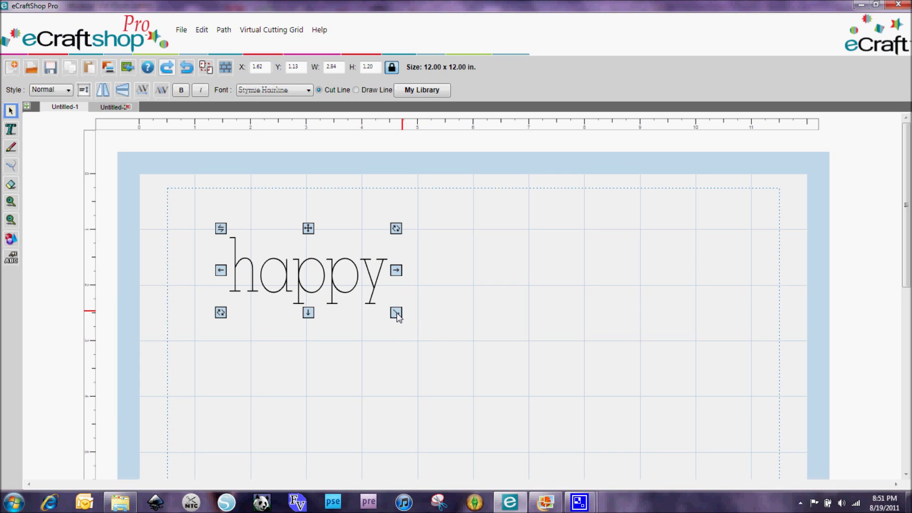
drag(397, 312, 273, 256)
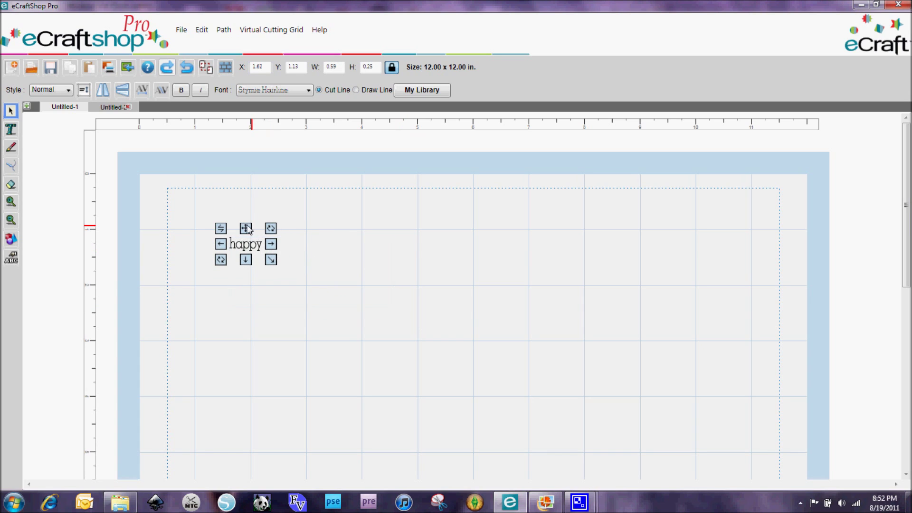
drag(246, 230, 274, 233)
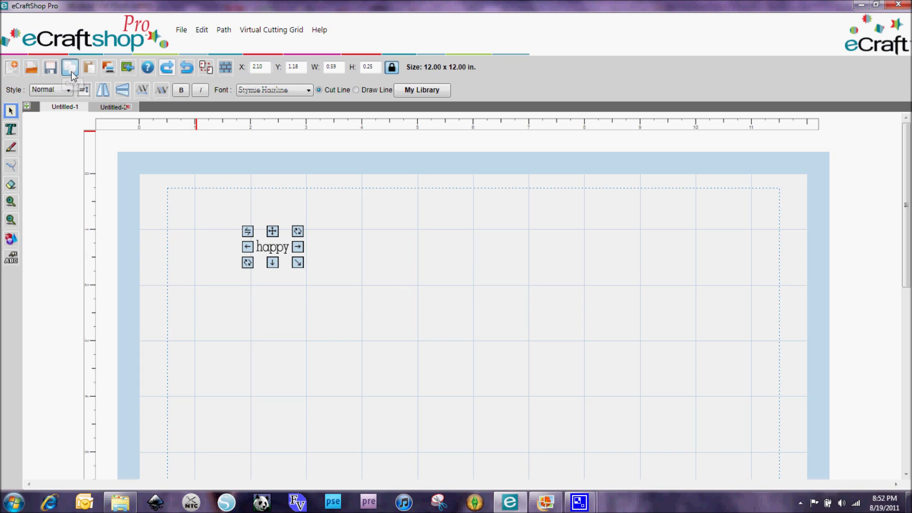
Paste 'happy' copies one below another to form a column of five words.
click(88, 68)
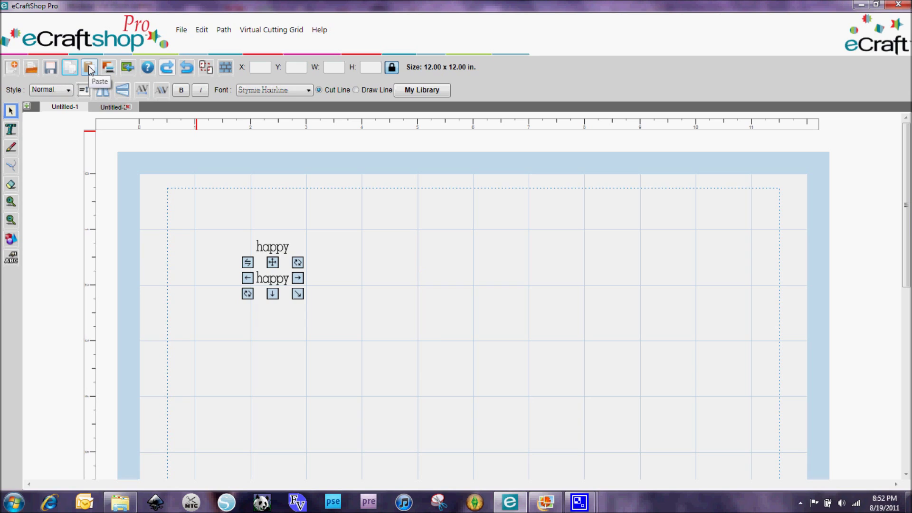
click(89, 69)
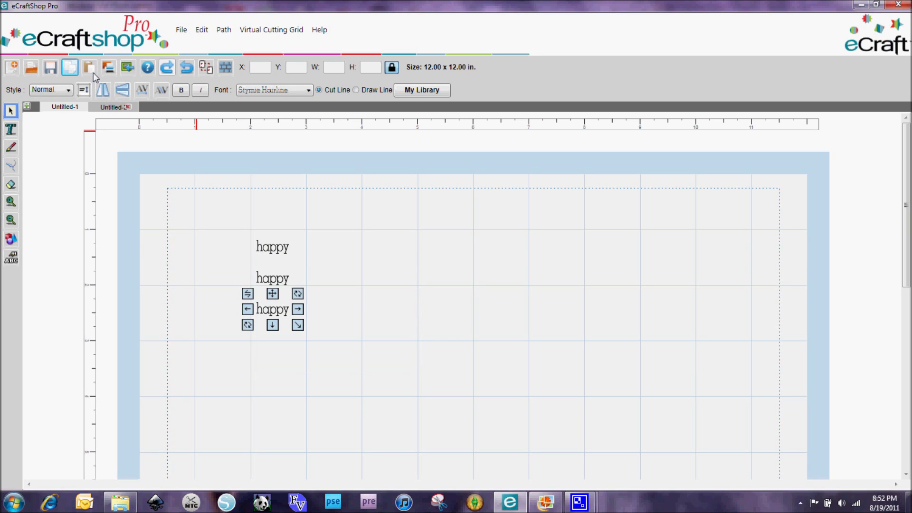
click(88, 69)
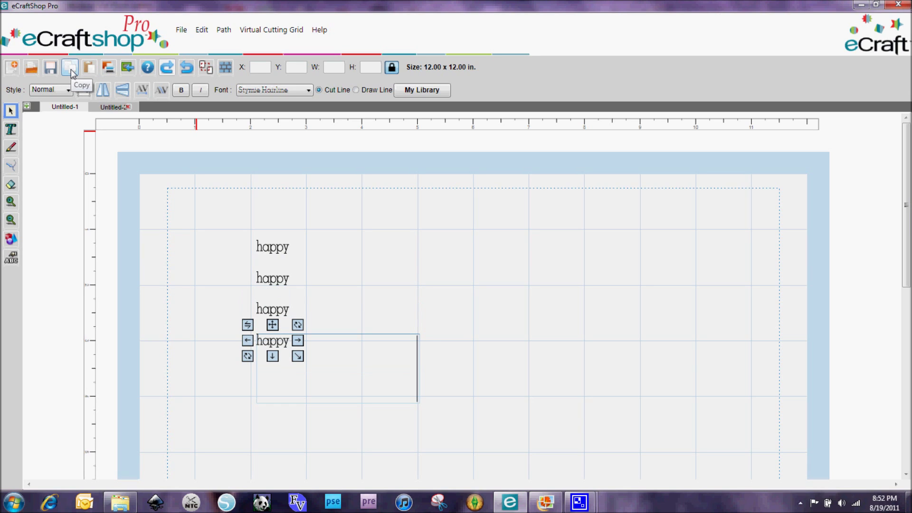
click(70, 69)
click(88, 69)
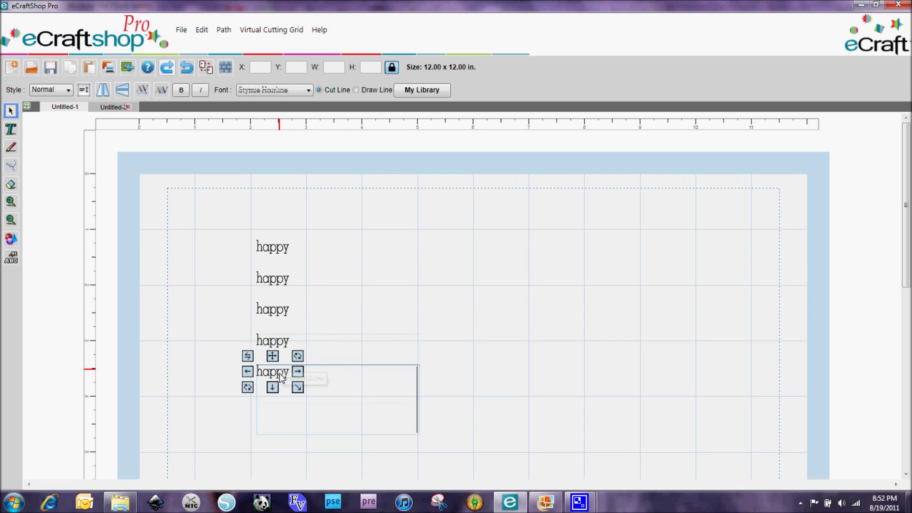
Deselect, then box-select the whole five-word 'happy' column.
click(247, 351)
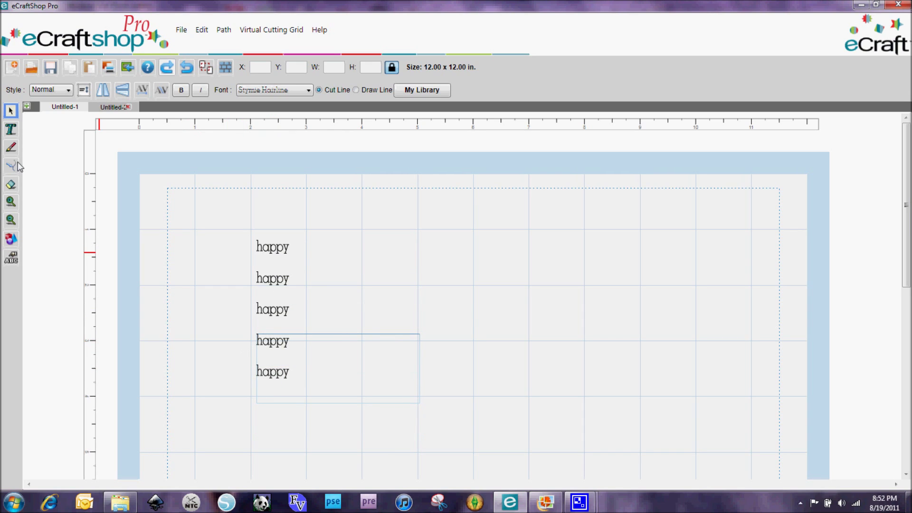
drag(208, 209, 280, 309)
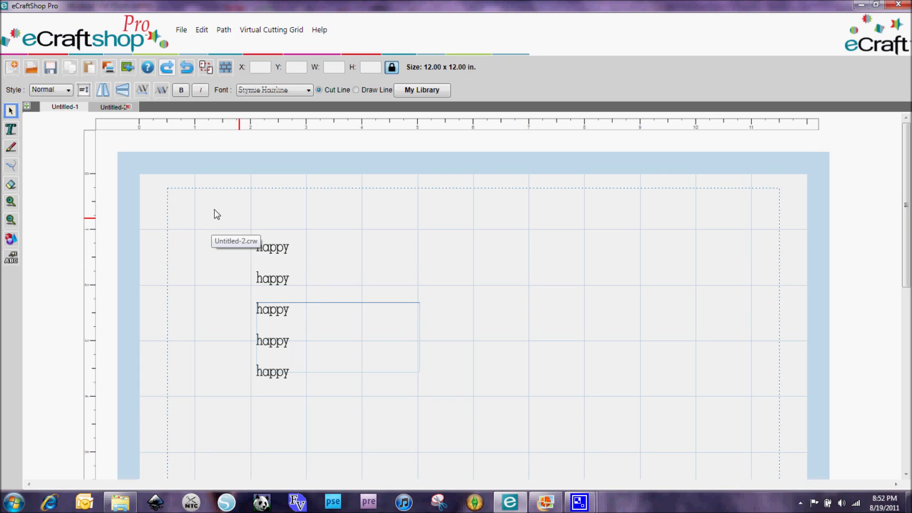
click(9, 113)
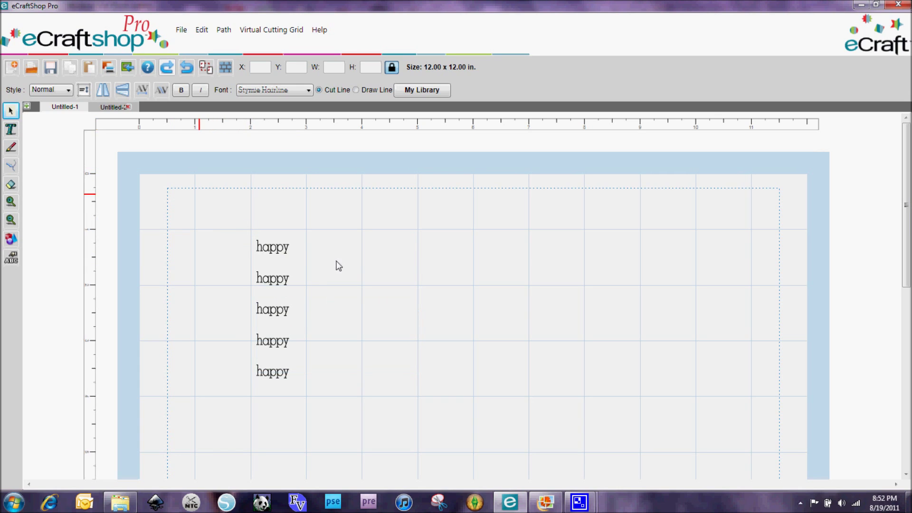
drag(241, 222, 314, 415)
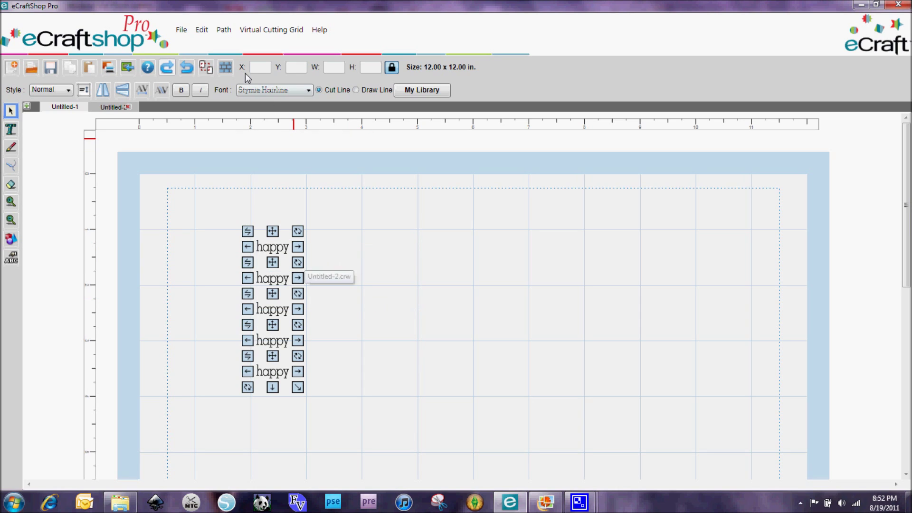
Union the five 'happy' words into one column, shift it left, and paste a copy.
click(223, 30)
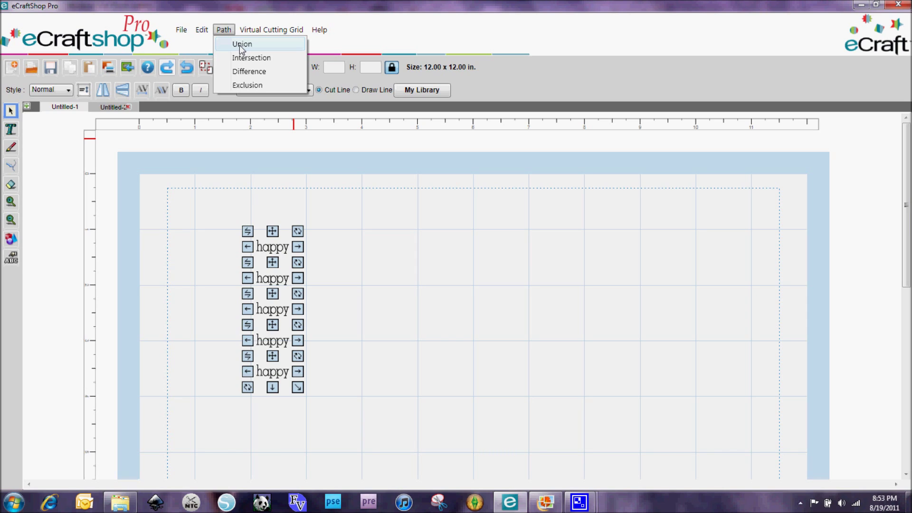
click(241, 45)
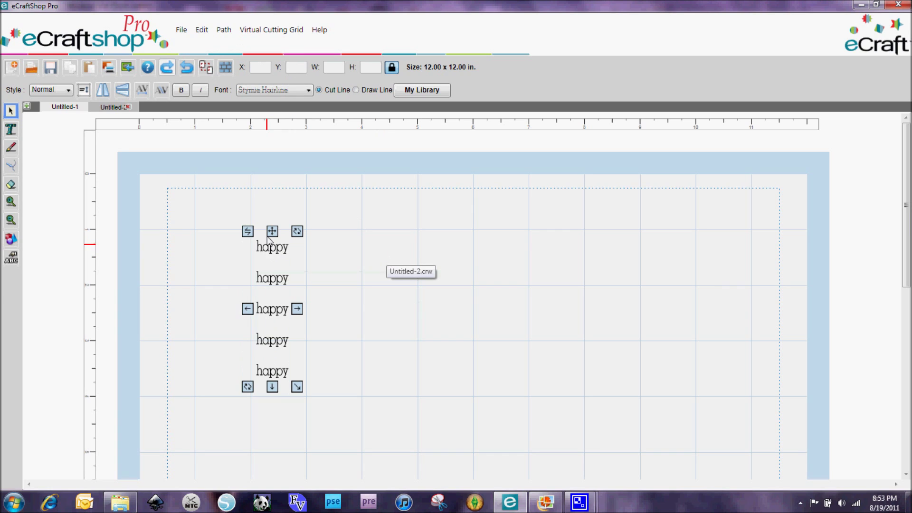
drag(270, 246, 308, 248)
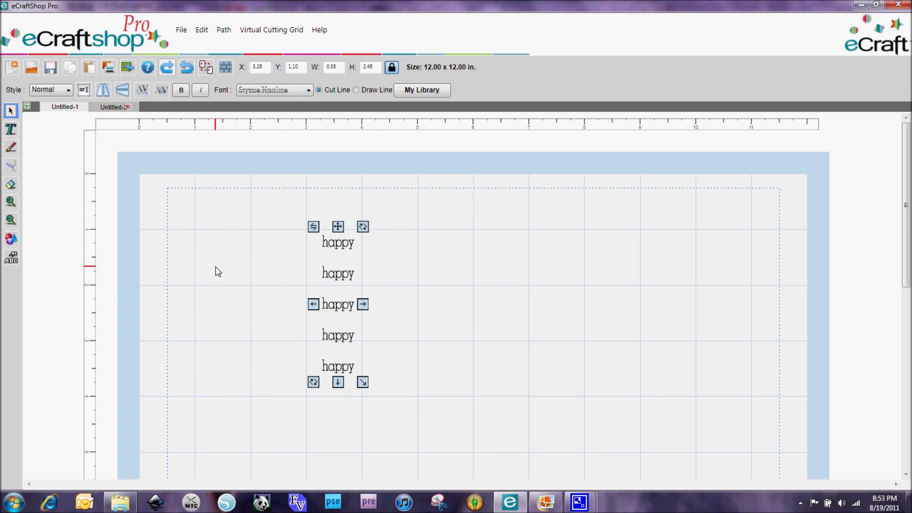
drag(323, 233, 269, 226)
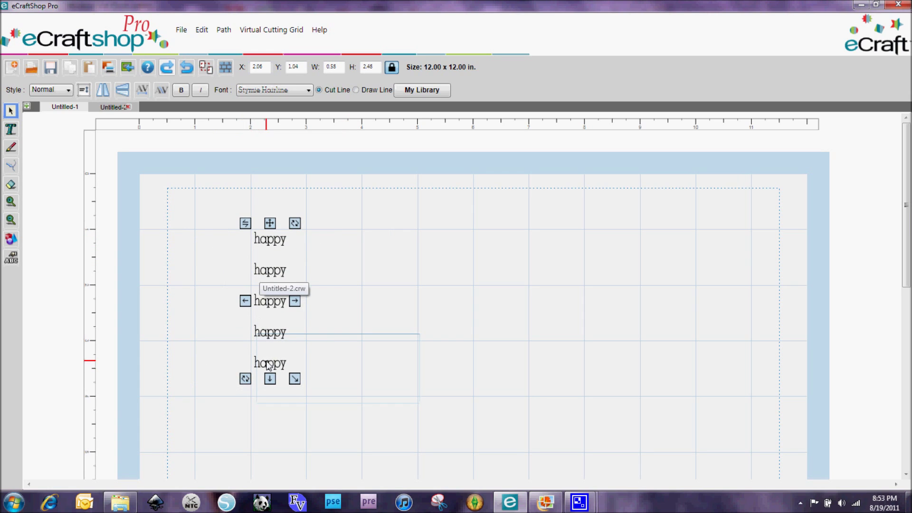
click(88, 67)
Place pasted copies as the second, third and fourth 'happy' columns, then select column two.
drag(271, 379, 320, 228)
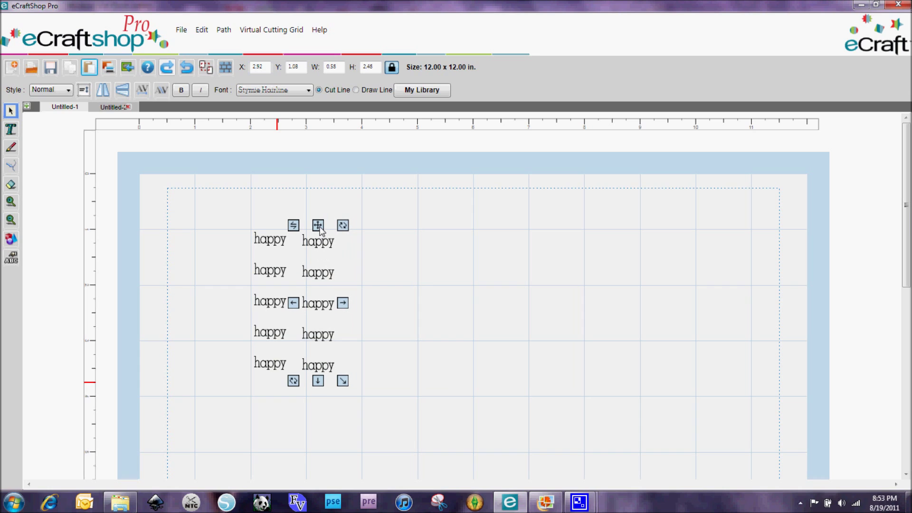
click(70, 67)
click(89, 66)
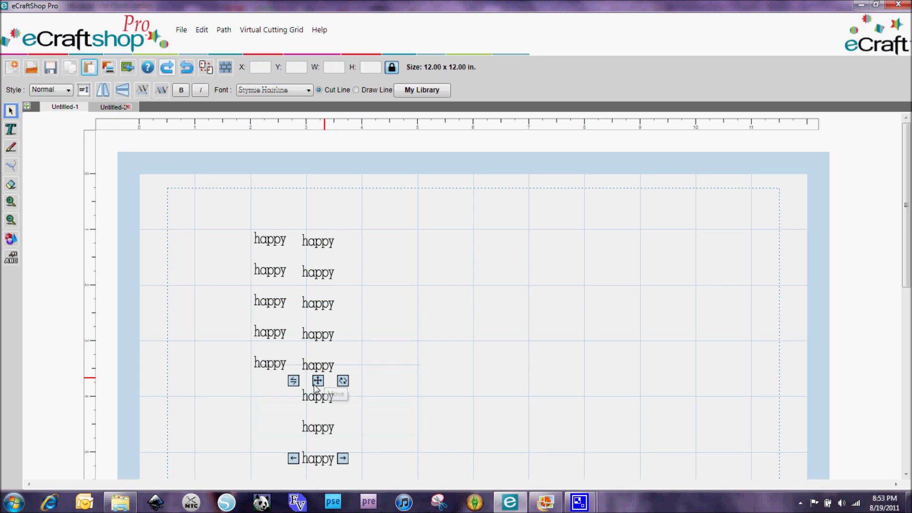
drag(315, 387, 369, 227)
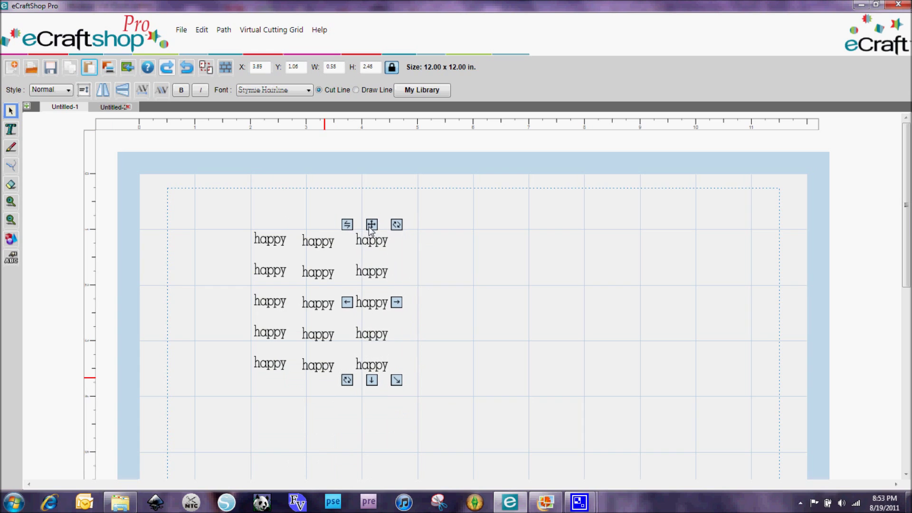
click(68, 67)
click(91, 67)
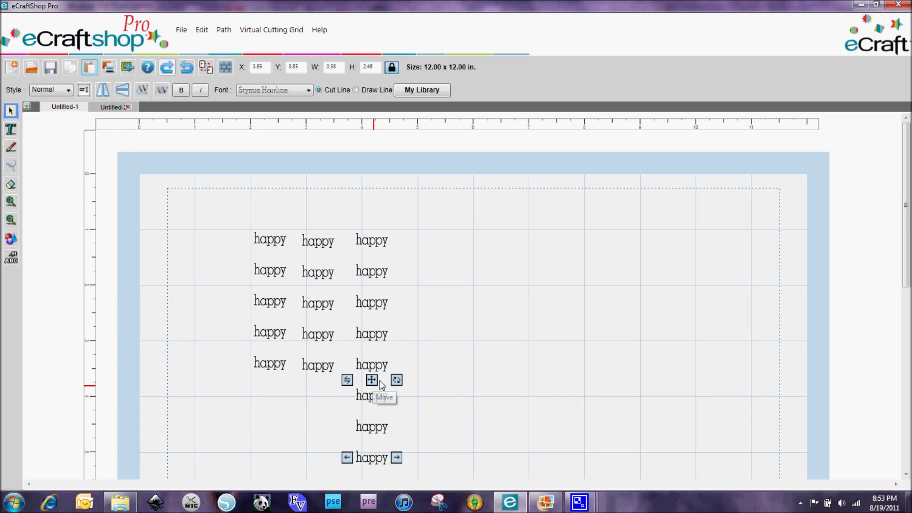
drag(373, 385, 421, 229)
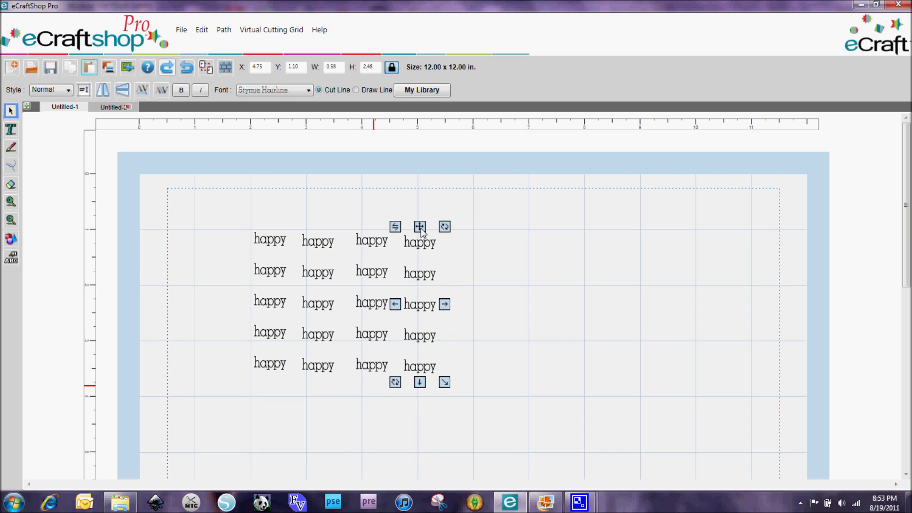
click(261, 241)
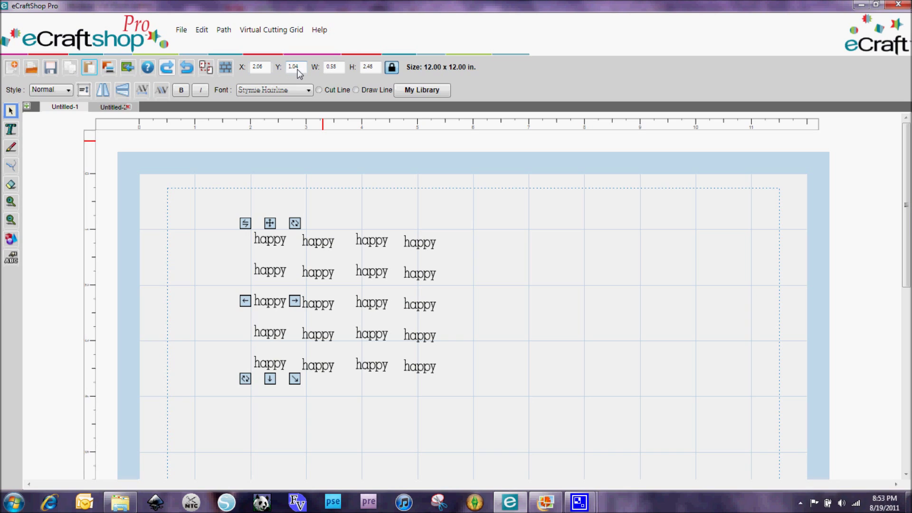
click(326, 243)
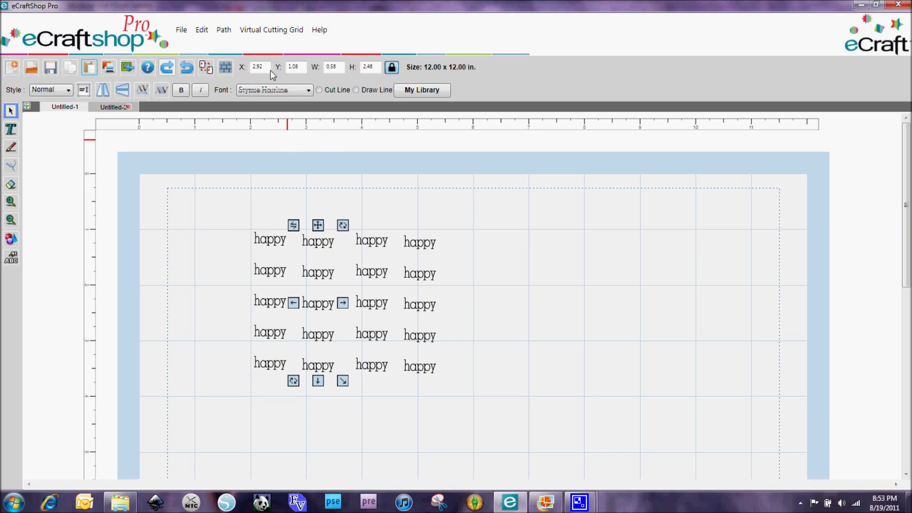
Set columns two, three and four to Y 1.04 so all rows line up.
click(302, 66)
key(Return)
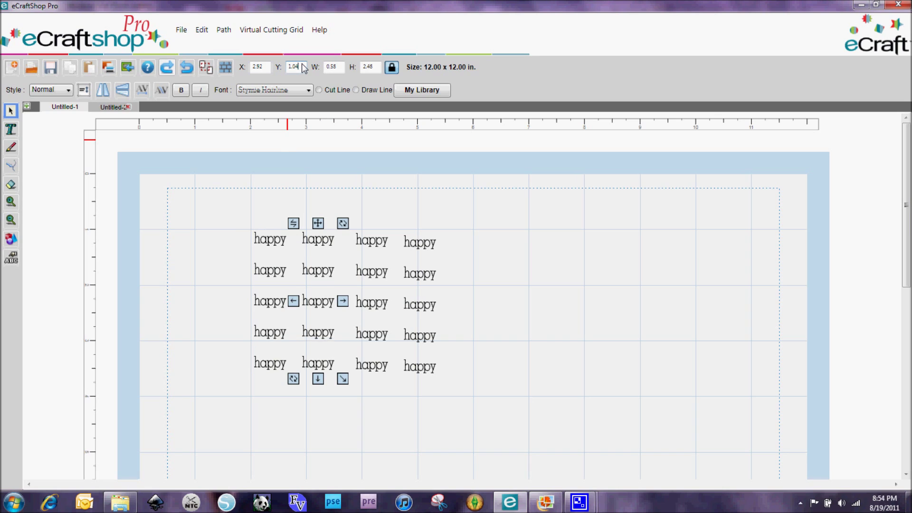
click(388, 251)
click(373, 245)
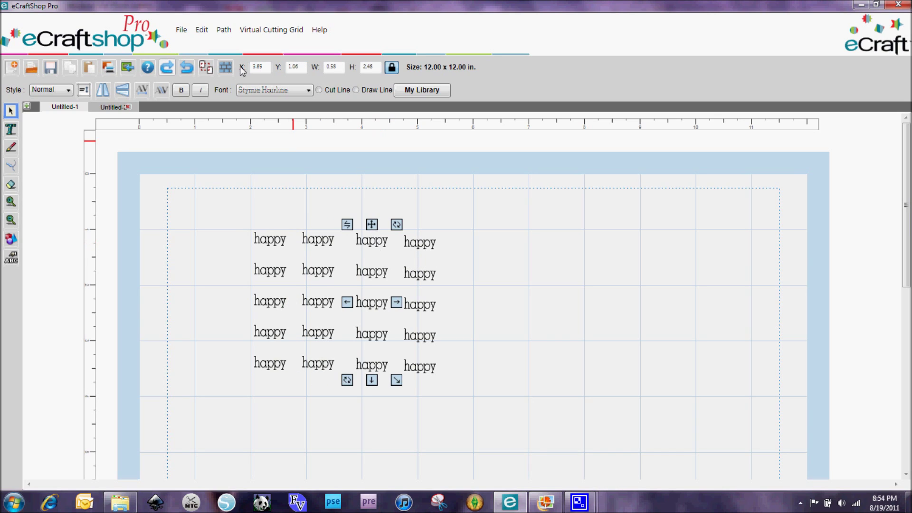
click(304, 66)
key(Return)
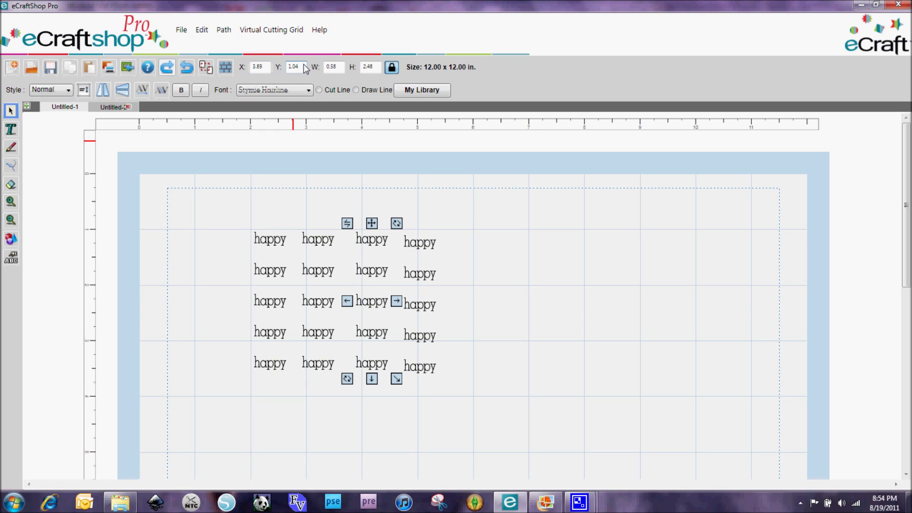
click(428, 243)
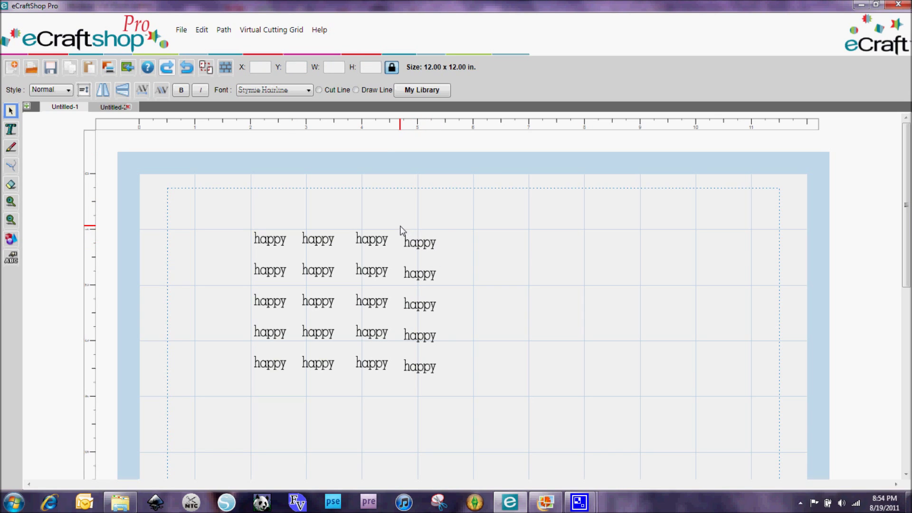
click(11, 111)
drag(403, 216, 465, 435)
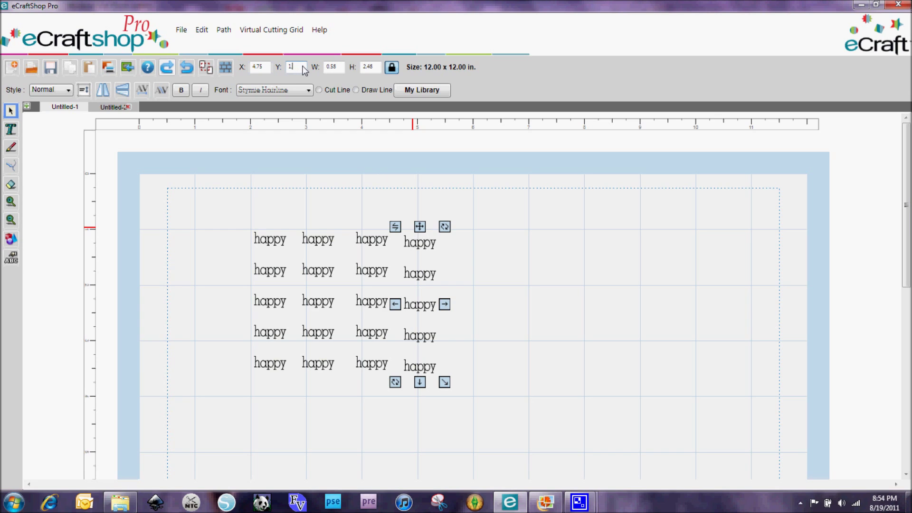
key(Return)
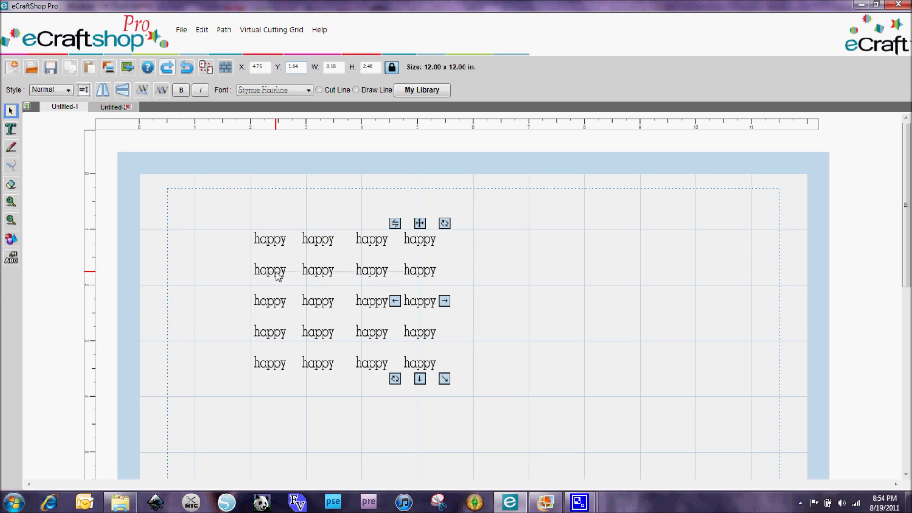
Select the first 'happy' column and launch Calculator beside the design.
click(267, 245)
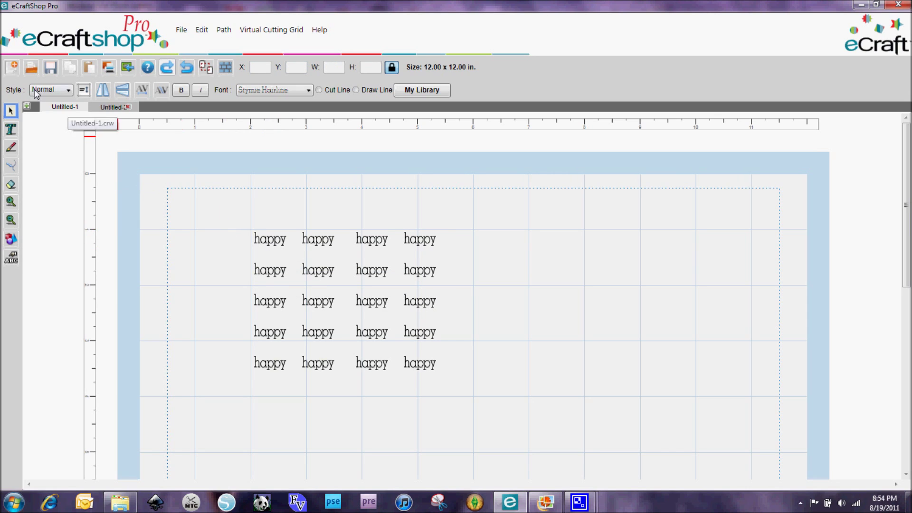
drag(243, 216, 305, 394)
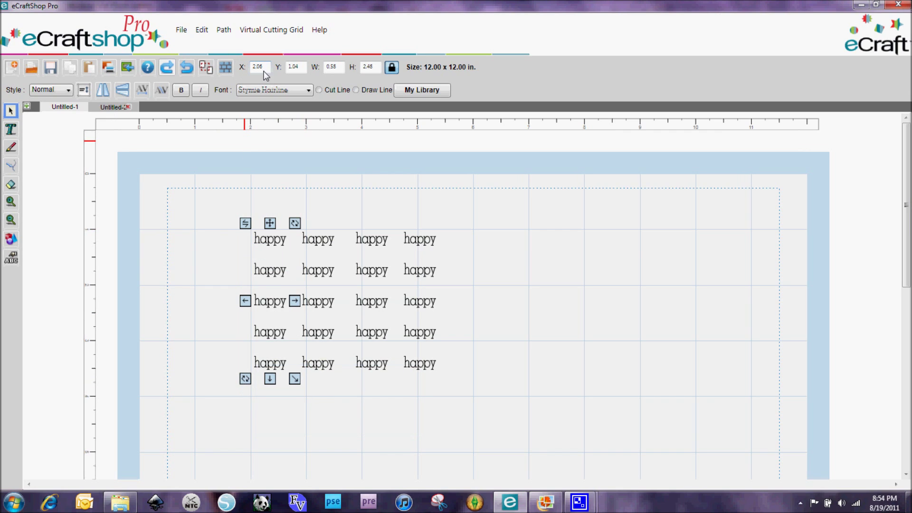
click(13, 502)
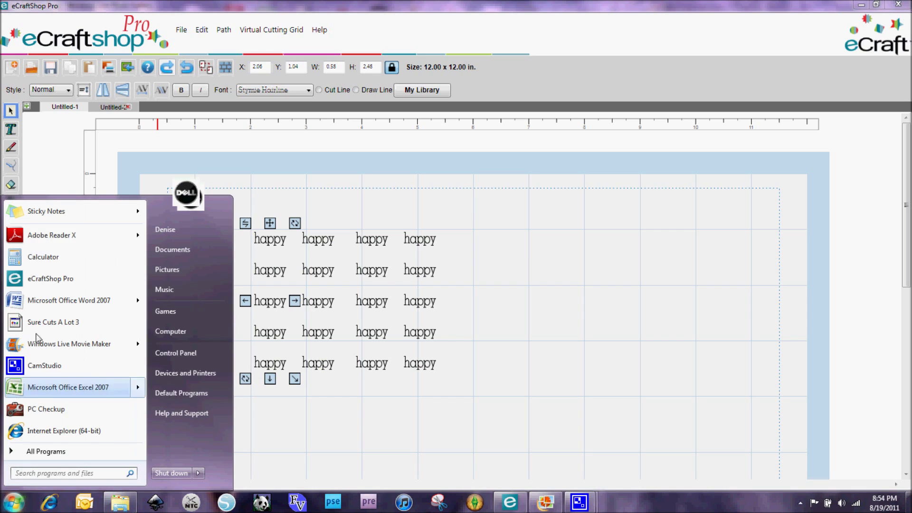
click(42, 256)
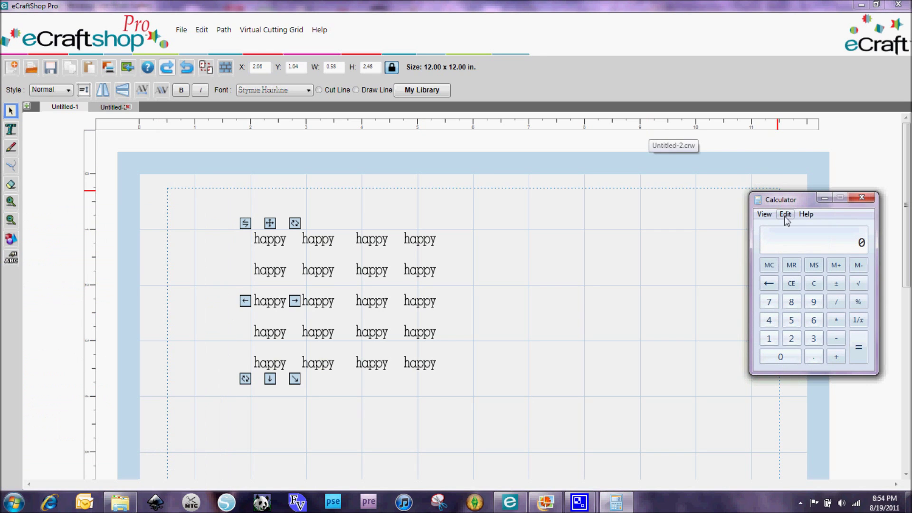
drag(783, 188, 688, 96)
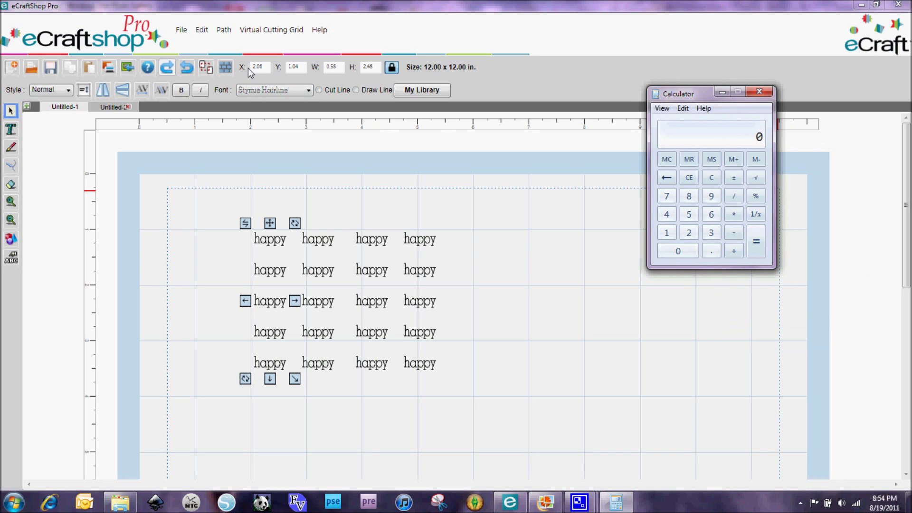
Calculate the column spacing: 2.92 minus 2.06 gives 0.86.
click(324, 251)
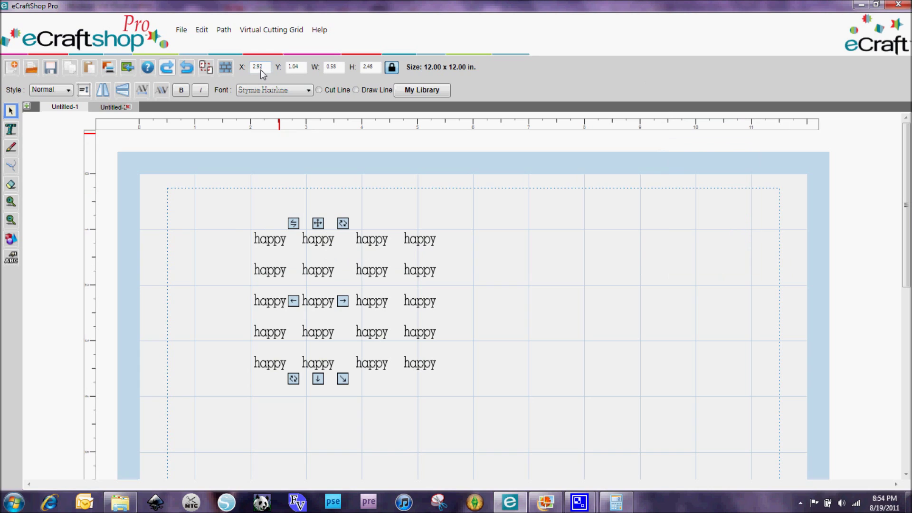
click(615, 499)
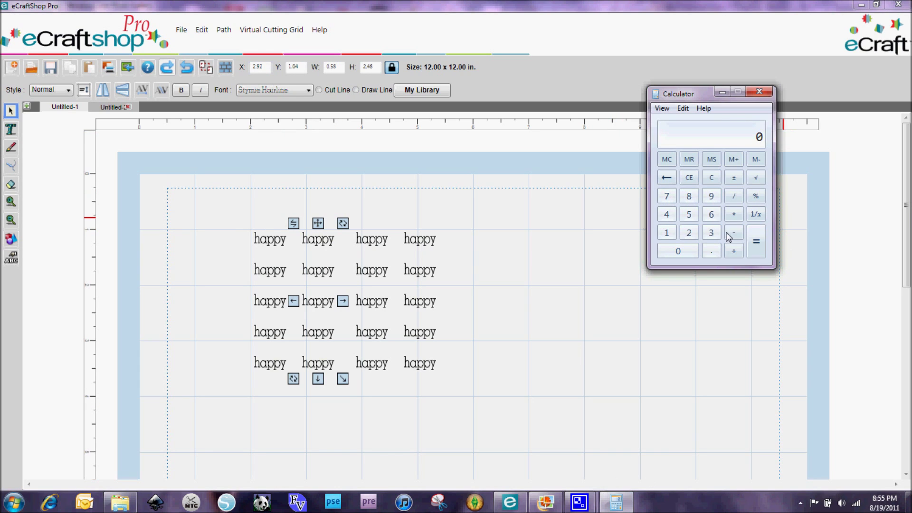
click(689, 233)
click(712, 250)
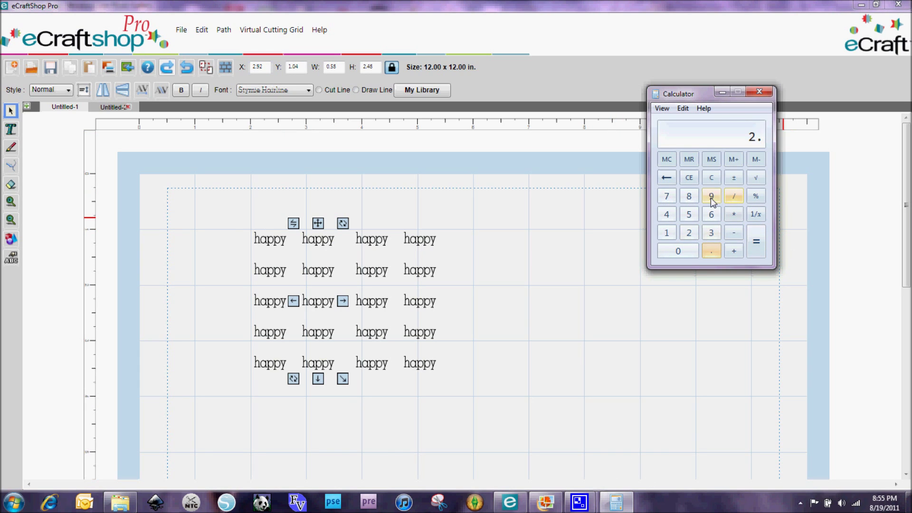
click(710, 197)
click(688, 232)
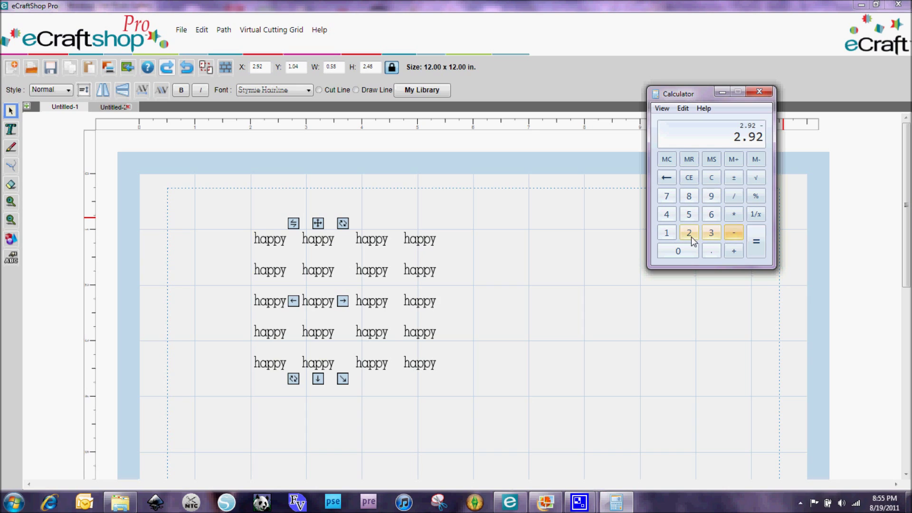
click(689, 233)
click(679, 251)
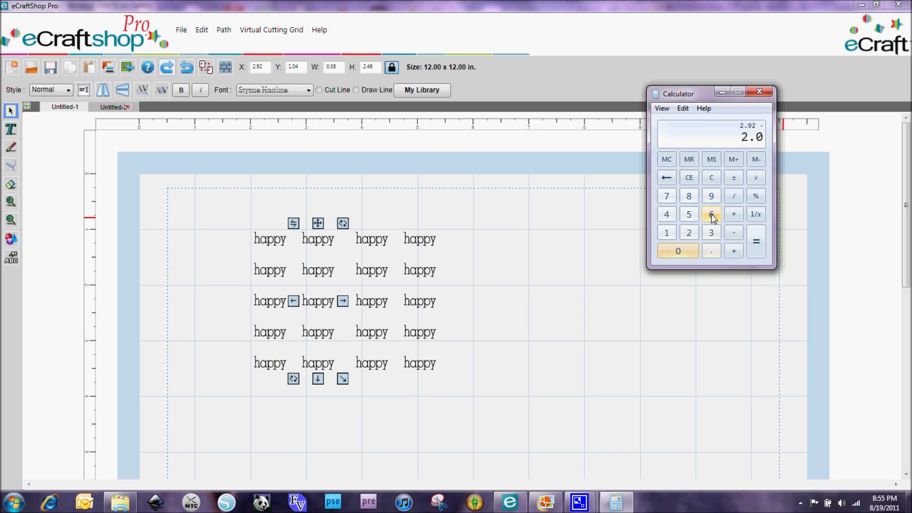
click(711, 214)
click(756, 241)
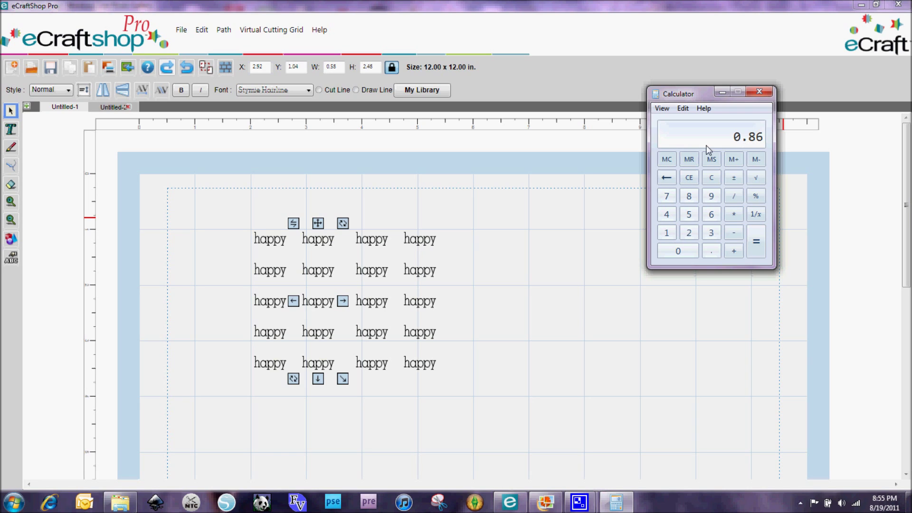
Add 0.86 to 2.92 and set the third column to X 3.78.
click(733, 252)
text(2)
click(711, 251)
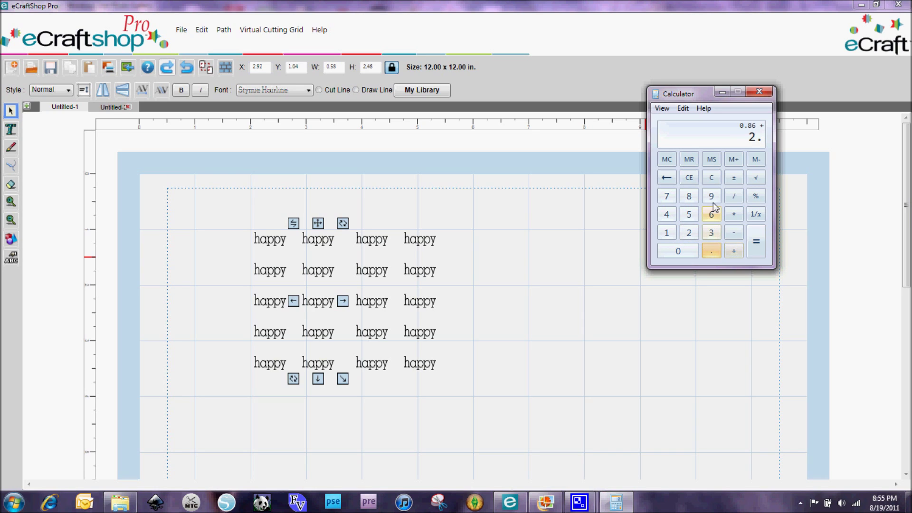
click(711, 196)
click(688, 232)
click(754, 251)
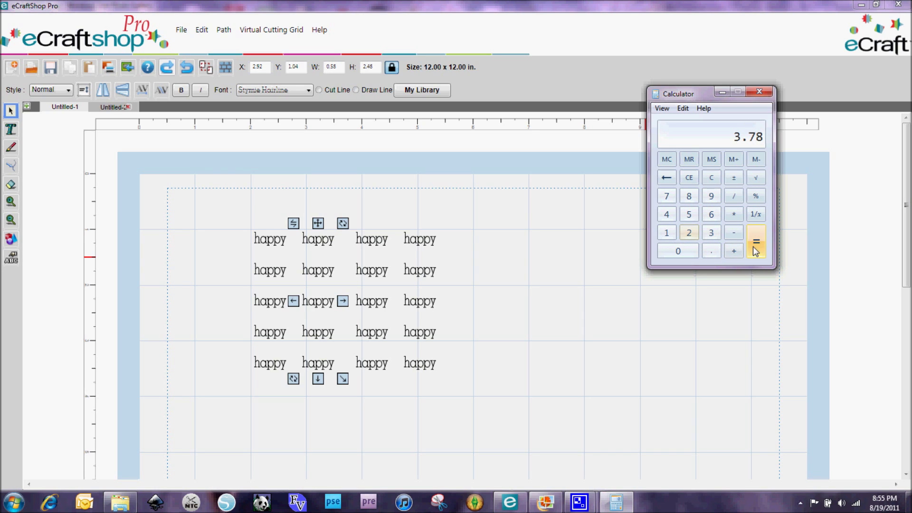
click(386, 242)
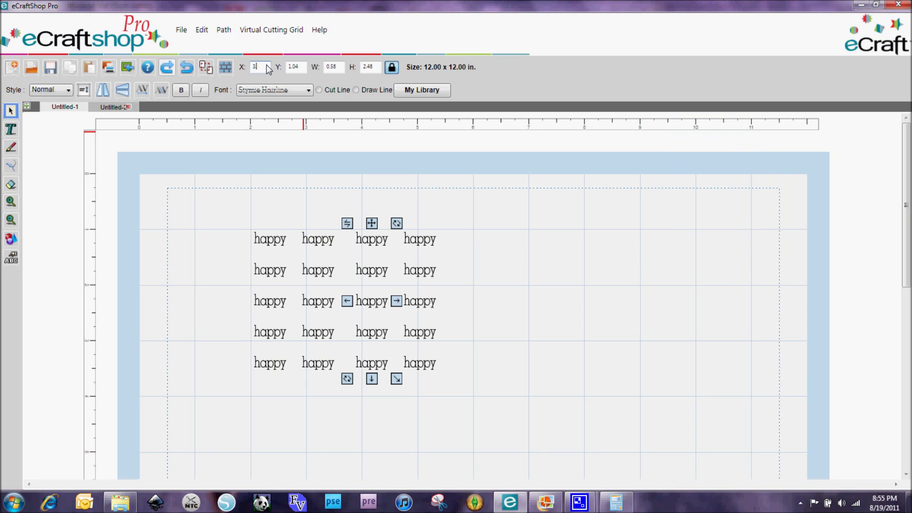
key(Return)
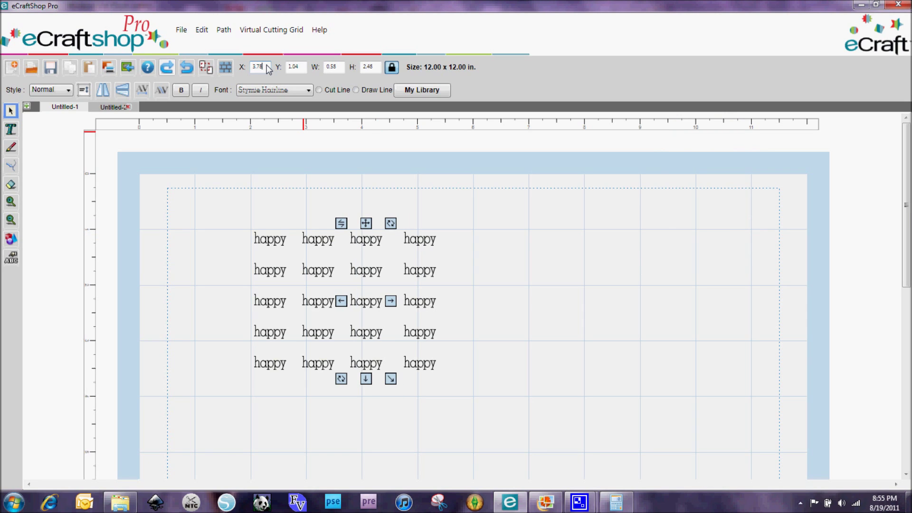
Add 0.86 to 3.78 and set the fourth column to X 4.64.
click(426, 245)
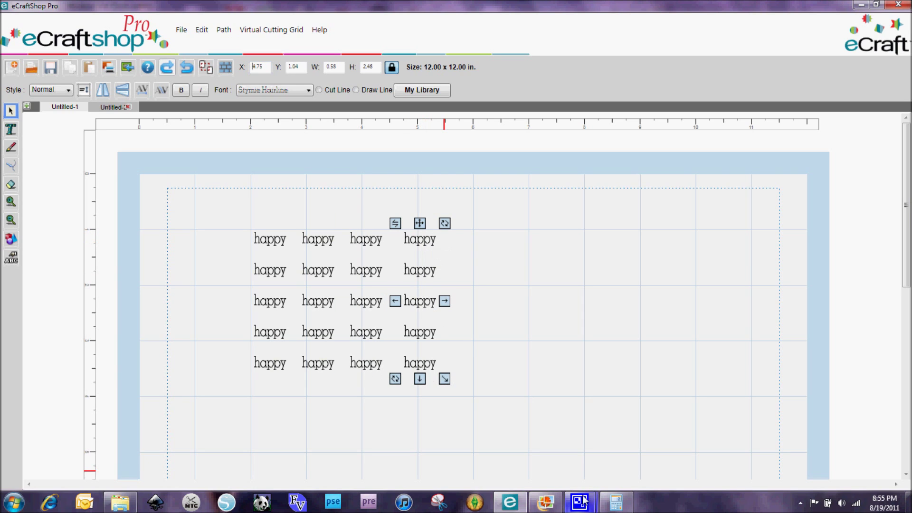
click(614, 501)
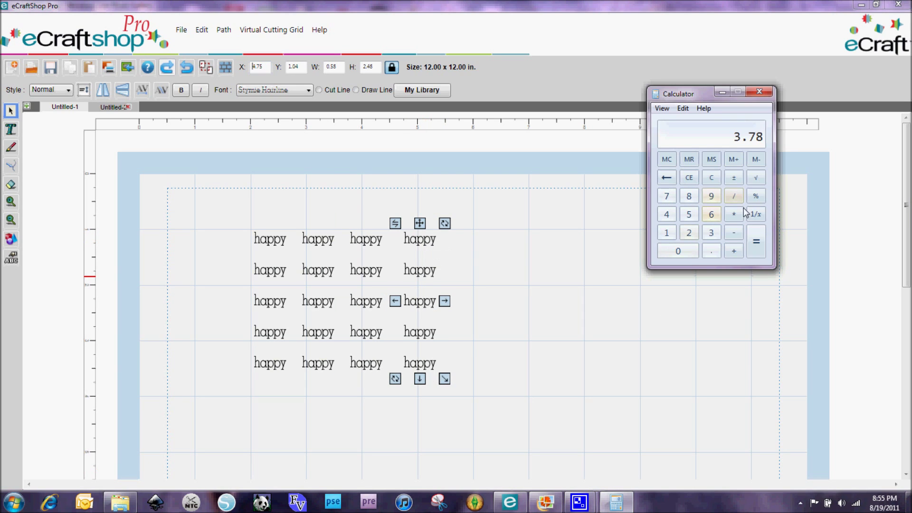
click(733, 251)
click(710, 251)
click(689, 195)
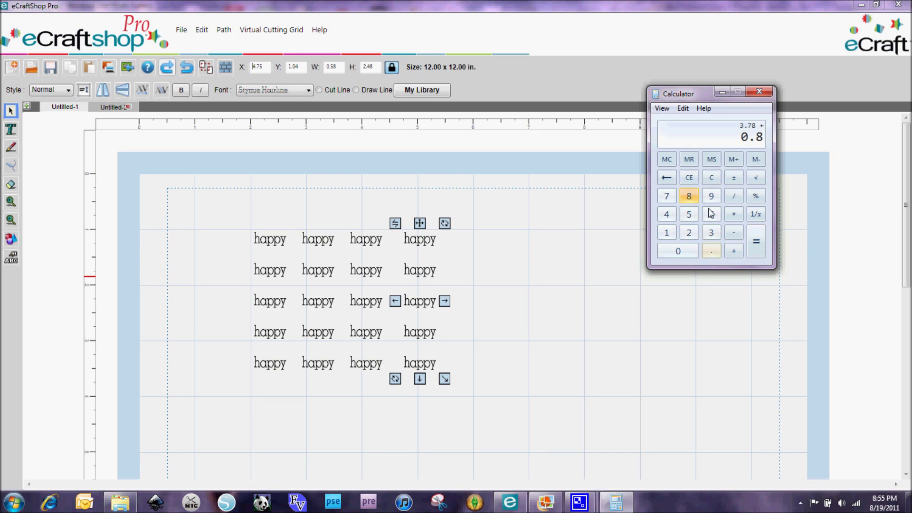
click(710, 214)
click(756, 241)
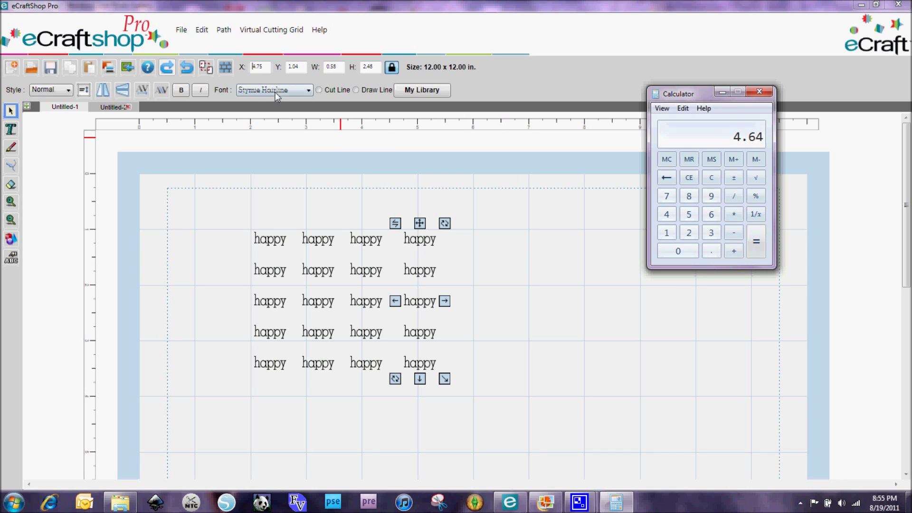
click(267, 71)
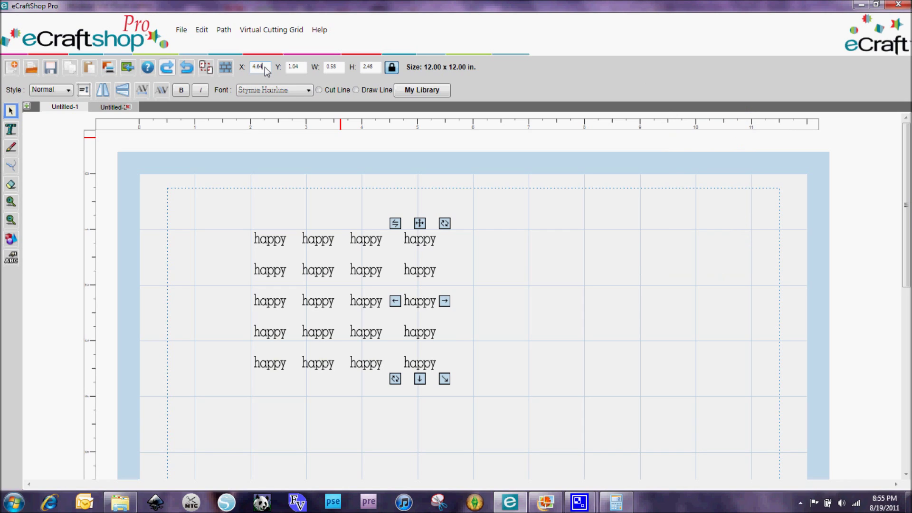
key(Return)
click(496, 276)
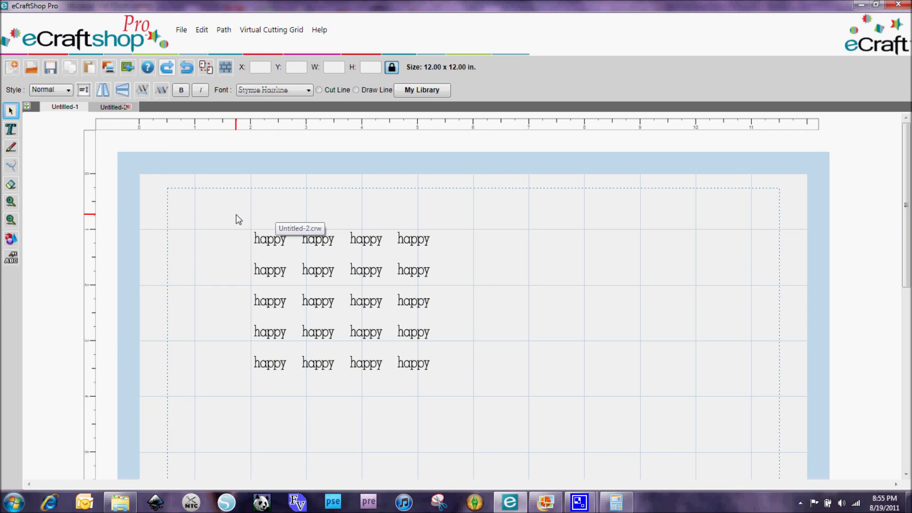
Union all twenty 'happy' words into one object and set it to a purple Draw Line.
drag(236, 215, 472, 400)
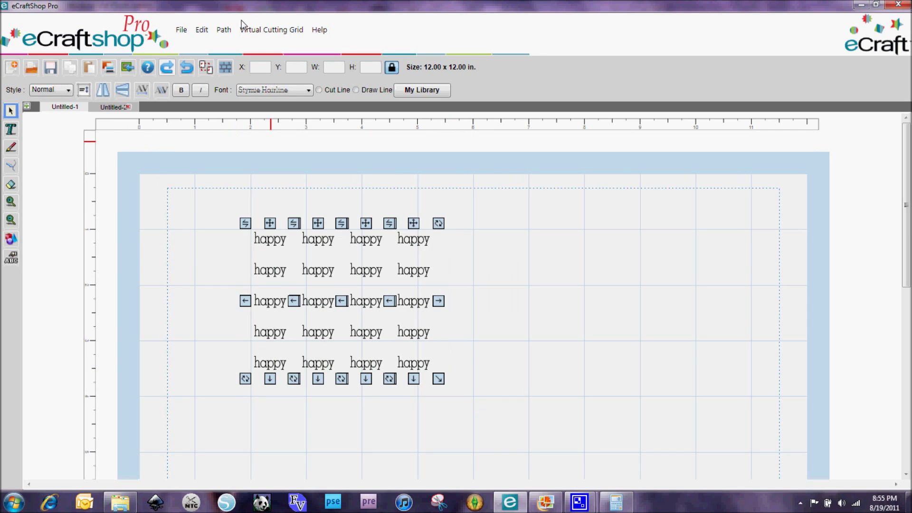
click(224, 29)
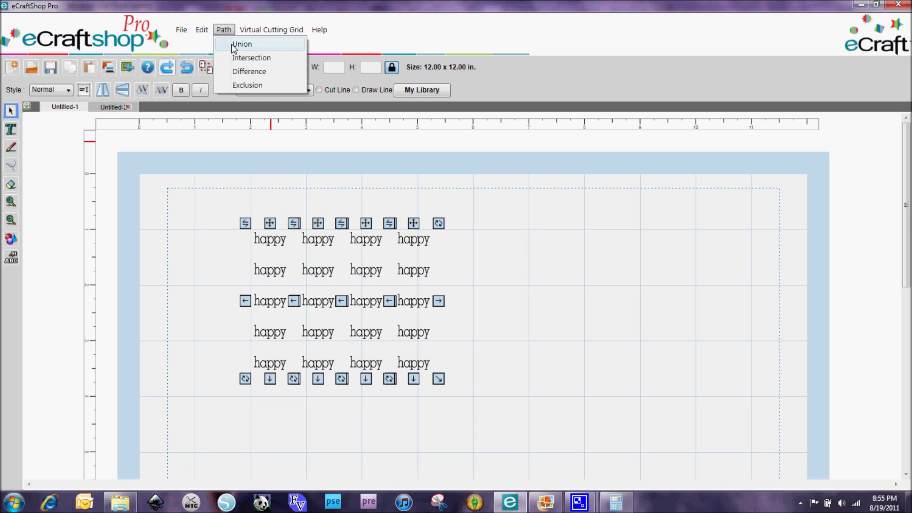
click(242, 44)
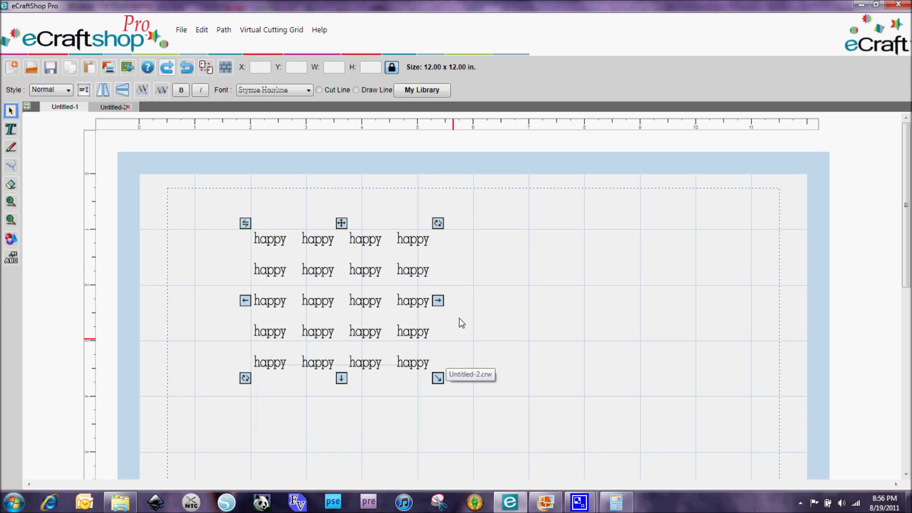
click(356, 90)
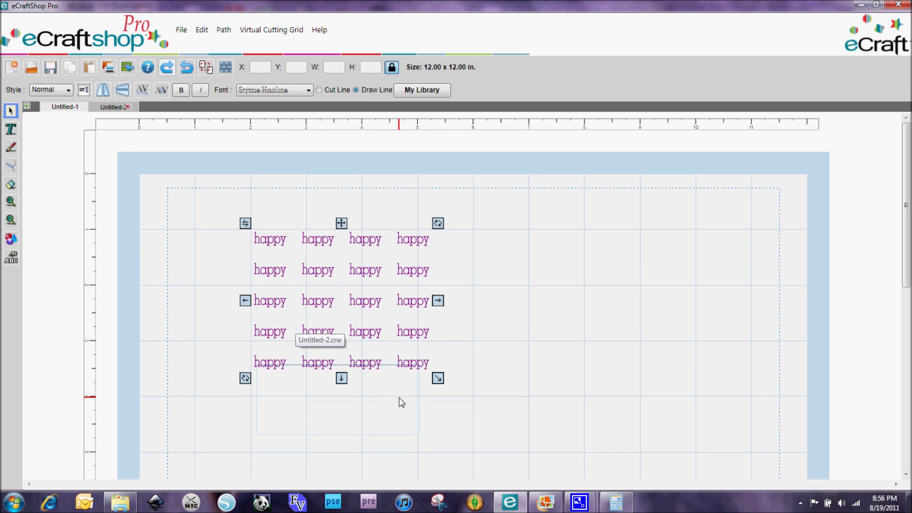
click(505, 239)
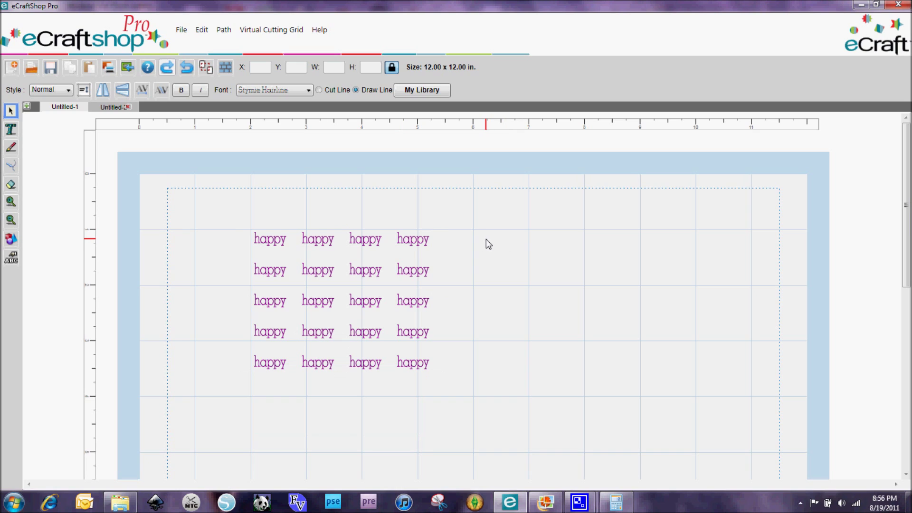
click(420, 90)
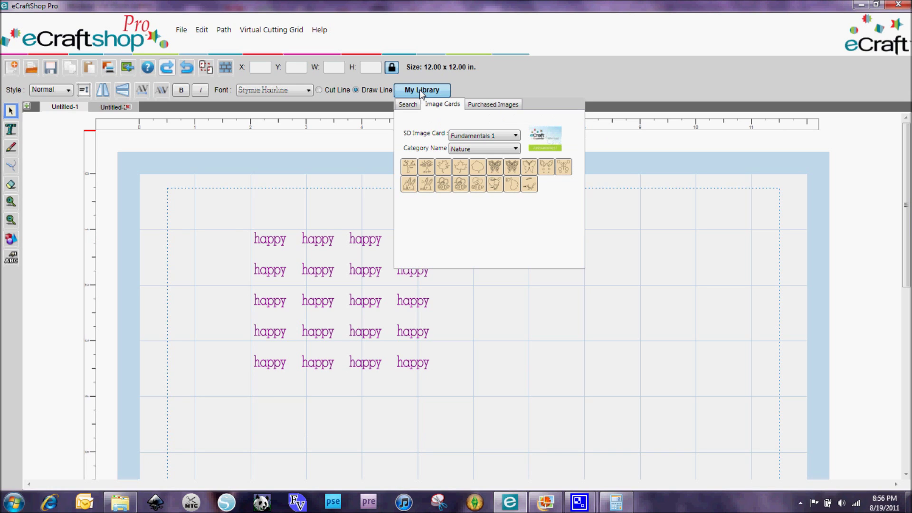
Add the butterfly shape, enlarge it to 2.20 x 2.29 in, and centre it over the grid.
click(529, 173)
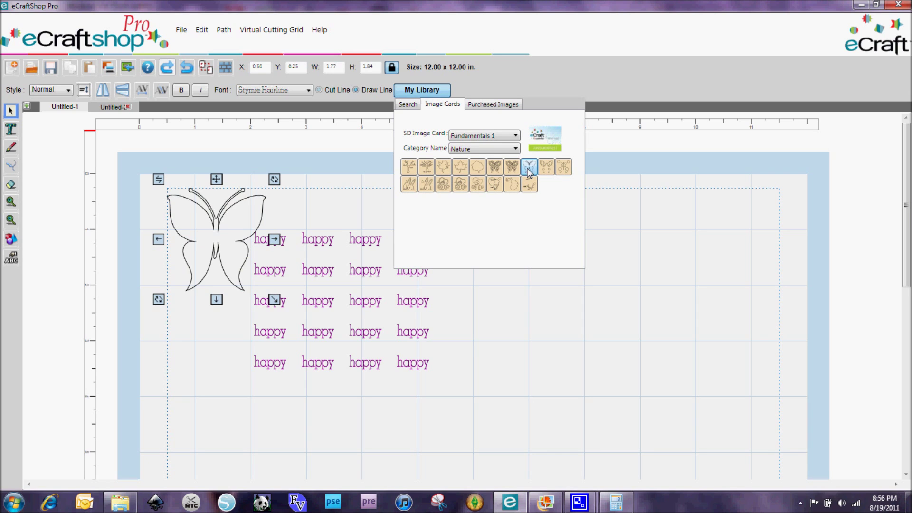
click(218, 180)
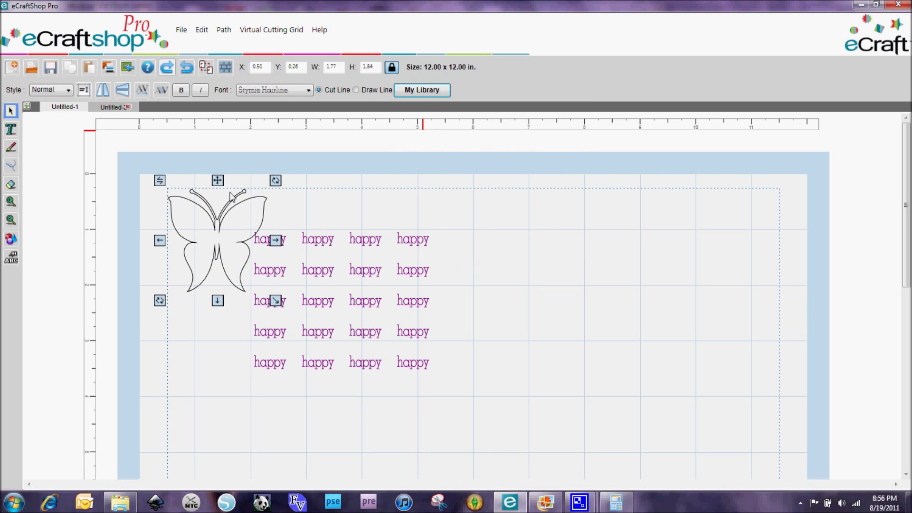
drag(217, 181, 319, 233)
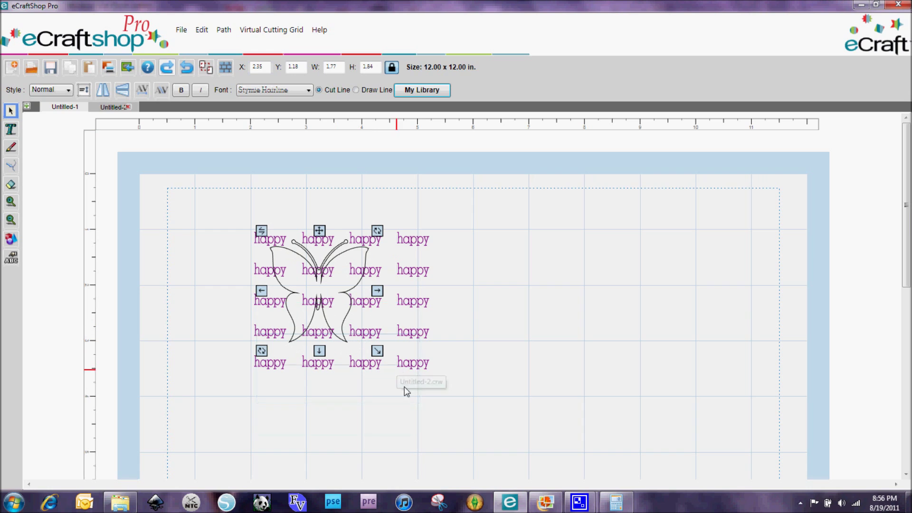
drag(384, 354, 403, 367)
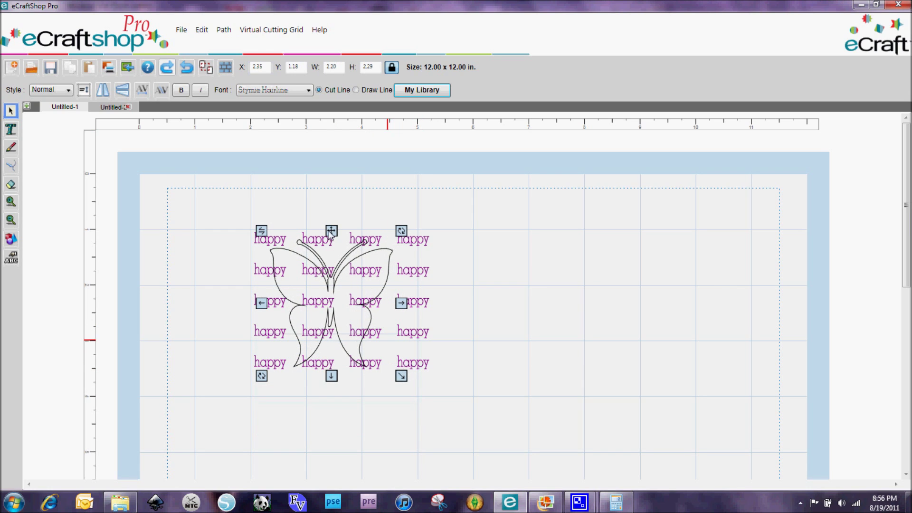
drag(332, 231, 342, 227)
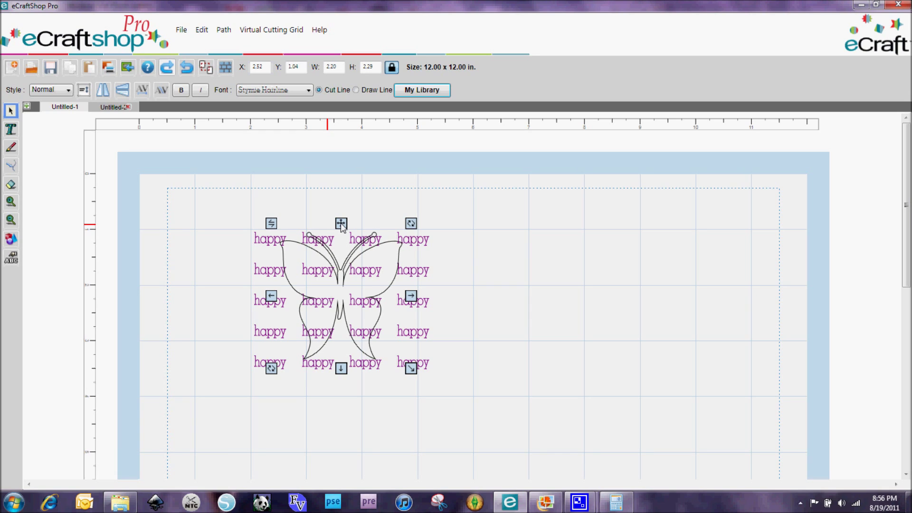
Compare the two designs, ending on Untitled-2 with its 5x7 'happy' grid under the larger butterfly.
click(69, 107)
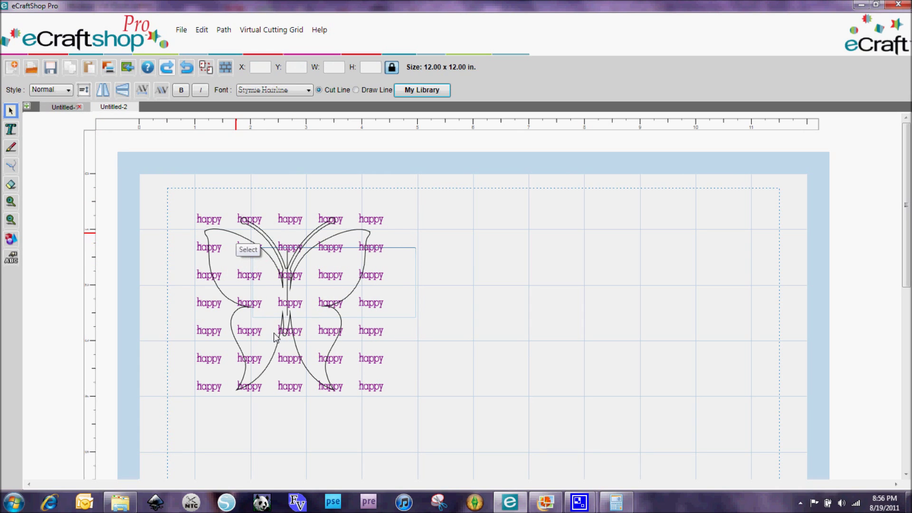
click(119, 106)
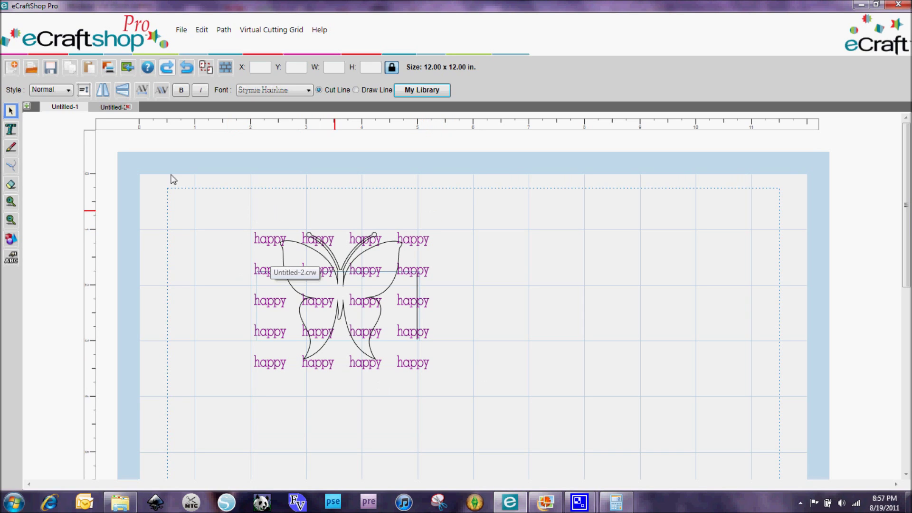
click(78, 108)
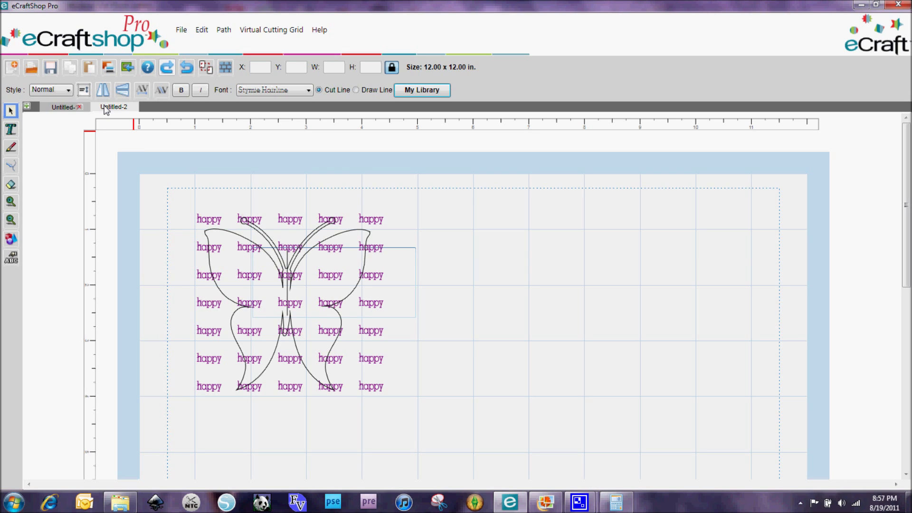
Switch back to Untitled-1, showing the smaller butterfly over the four-by-five 'happy' grid.
click(106, 107)
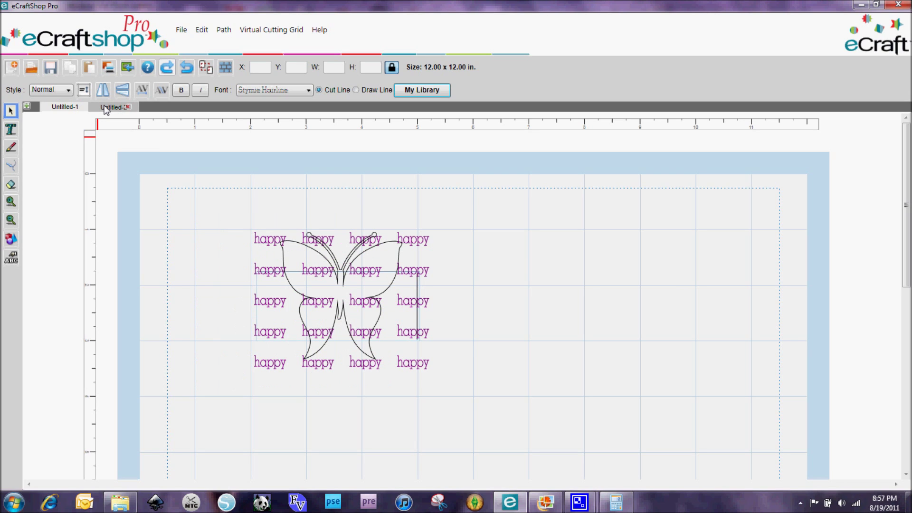